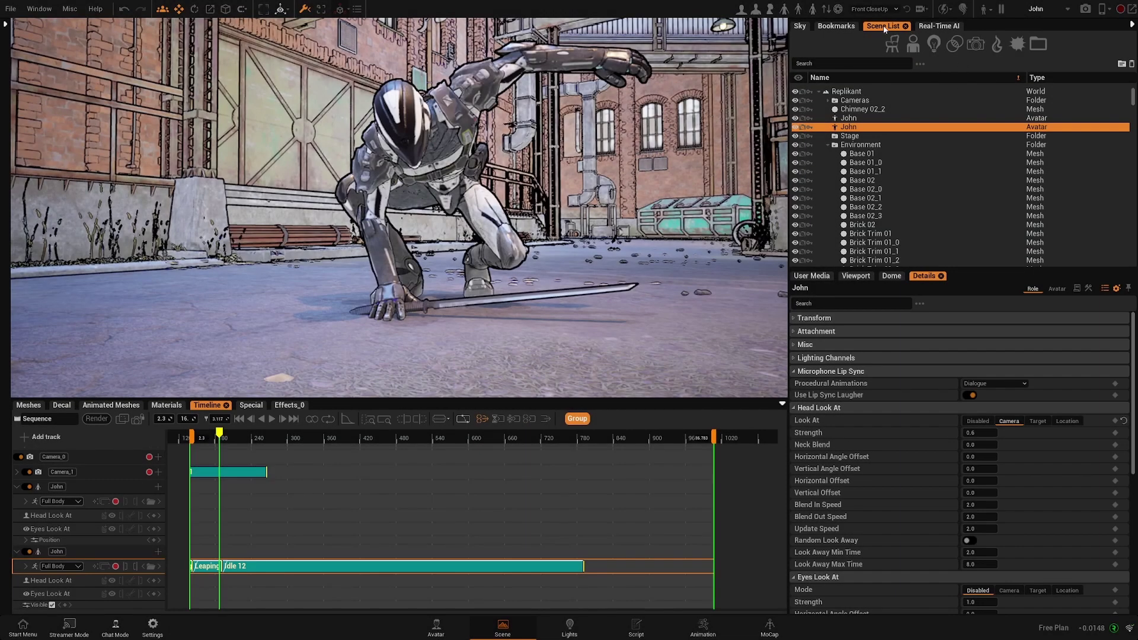
# - Filter the scene list to post-process objects and remove the Halftone Hatch Mix and Cel Shader V1 Plain effects from PostProcess (Light)
pyautogui.click(955, 44)
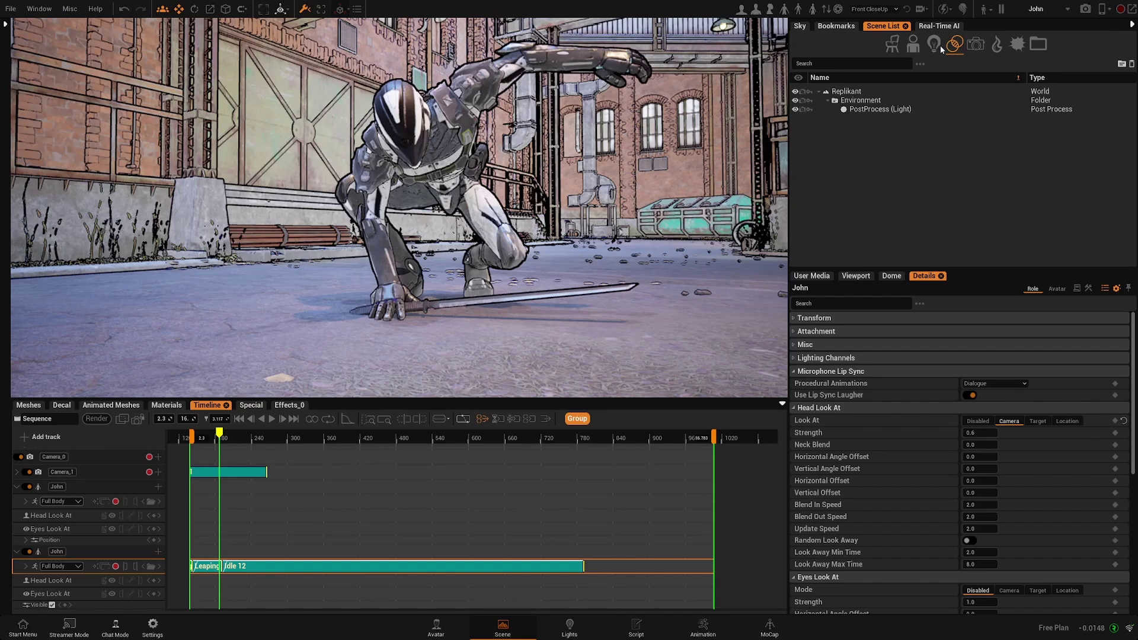
pyautogui.click(865, 111)
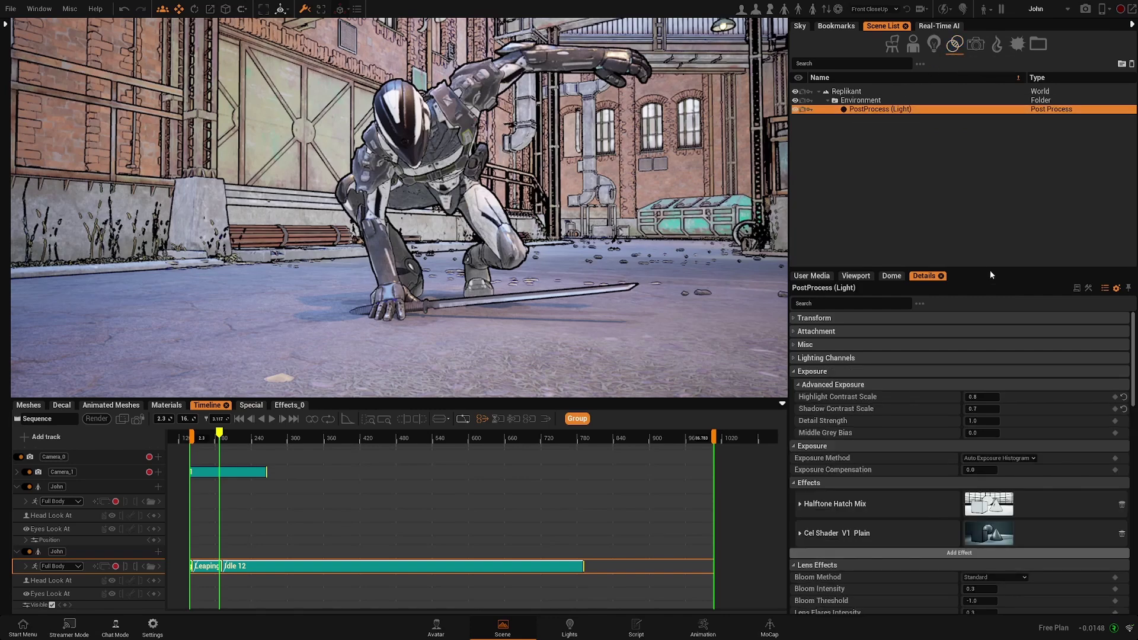
pyautogui.moveTo(988, 268); pyautogui.dragTo(985, 229)
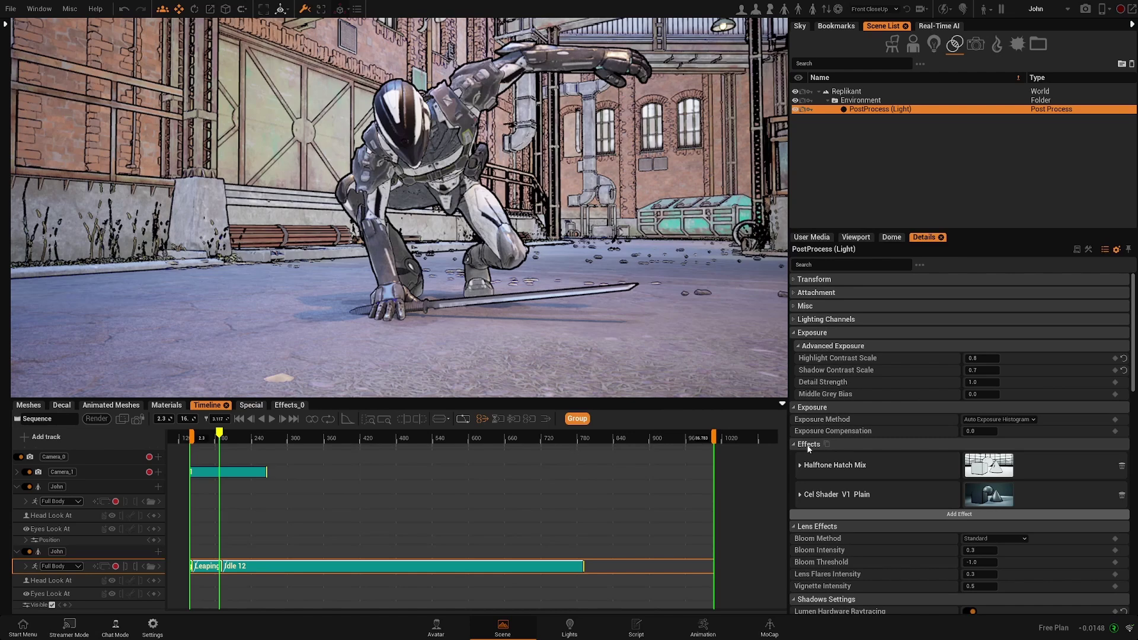
pyautogui.click(1121, 465)
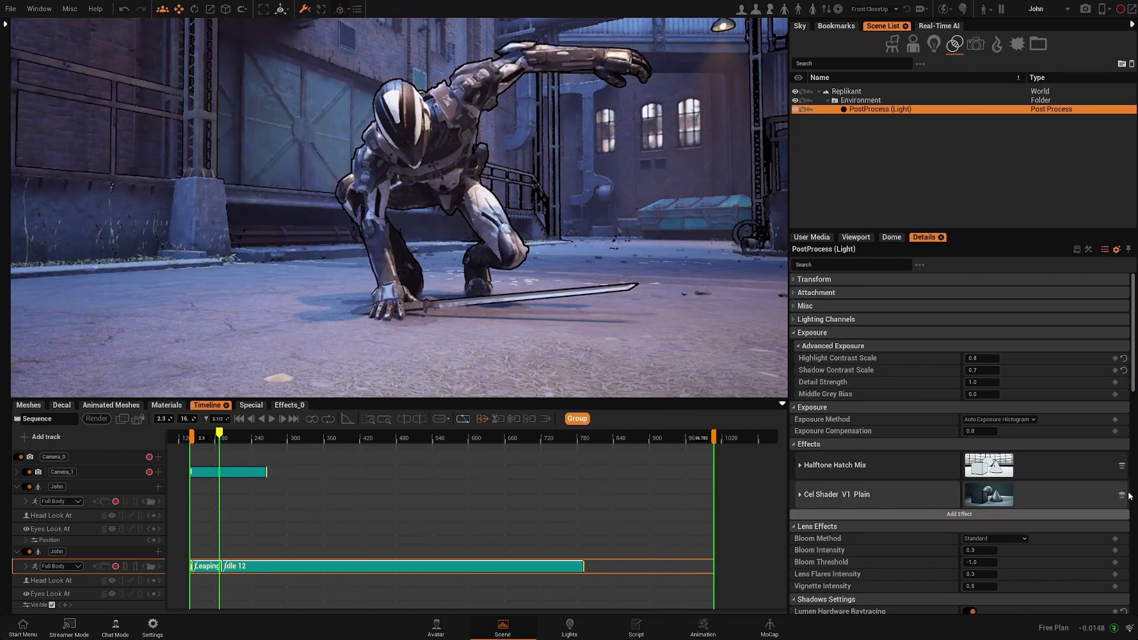
pyautogui.click(1121, 496)
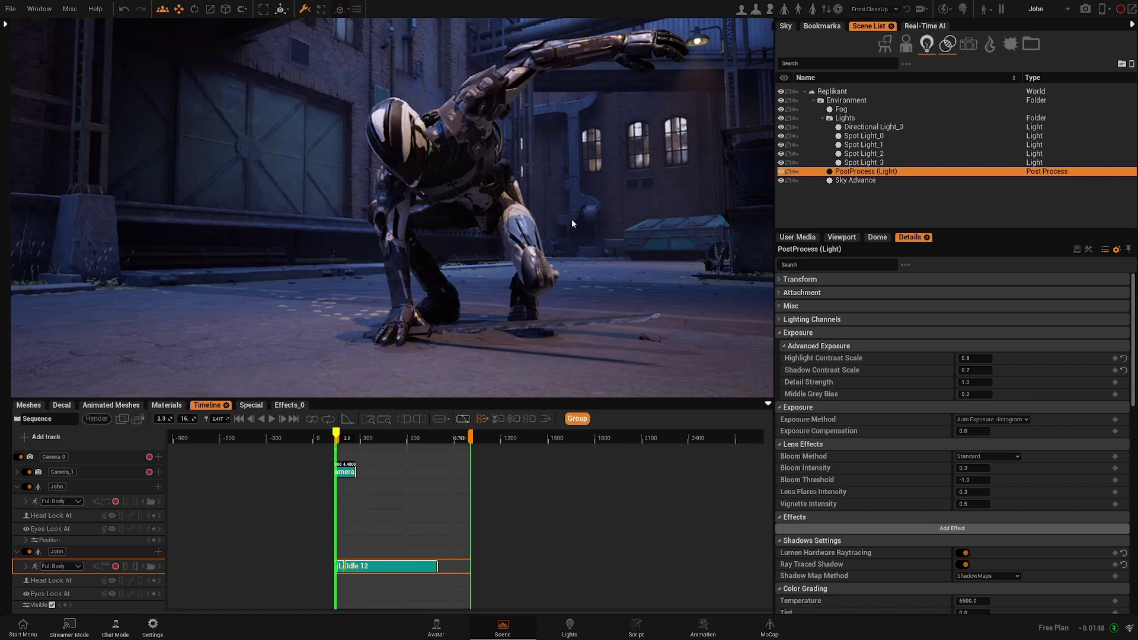
# - Preview the Stylized effects for the post process, including Hand Drawing 01 and 02, CEL Stylized, posterizepixelate and Halftone Hatch Mix
pyautogui.click(883, 528)
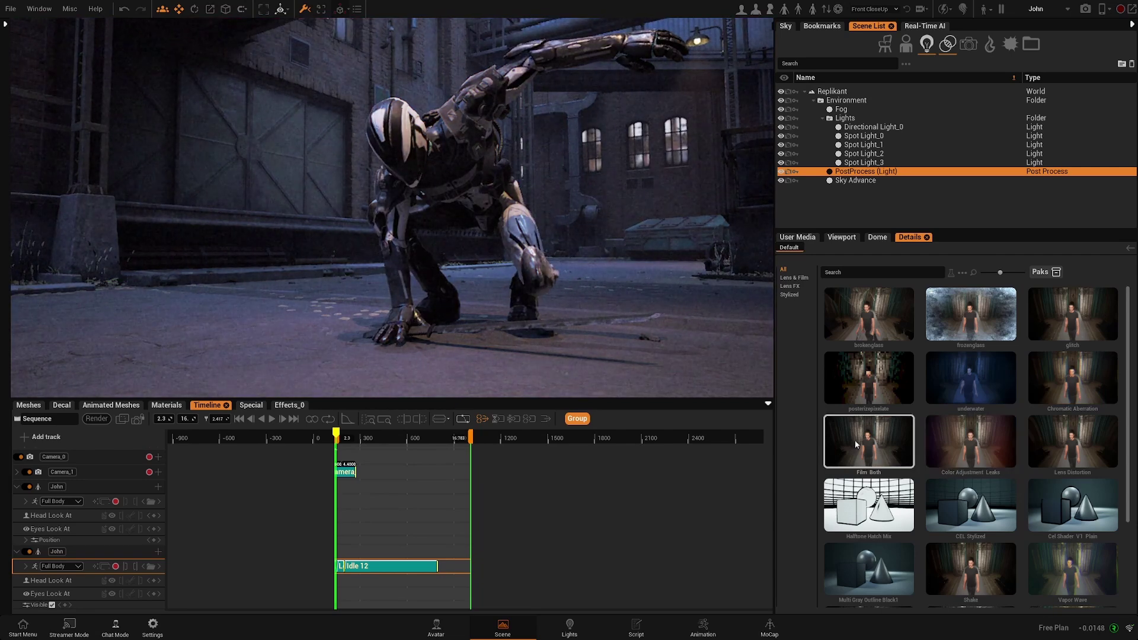
pyautogui.click(791, 295)
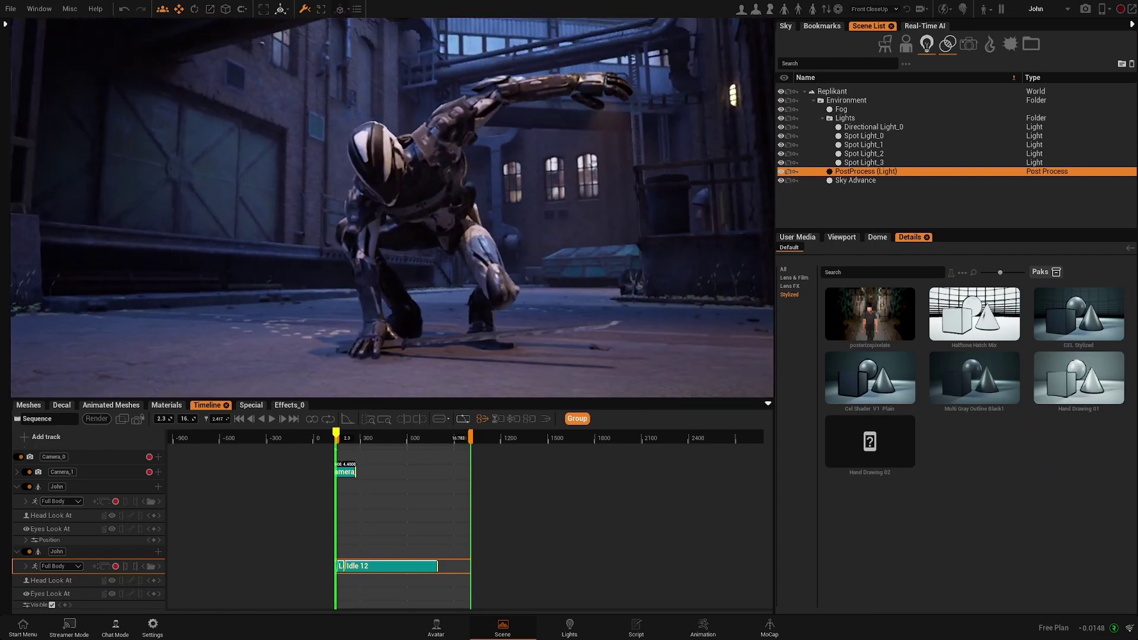
pyautogui.click(1074, 390)
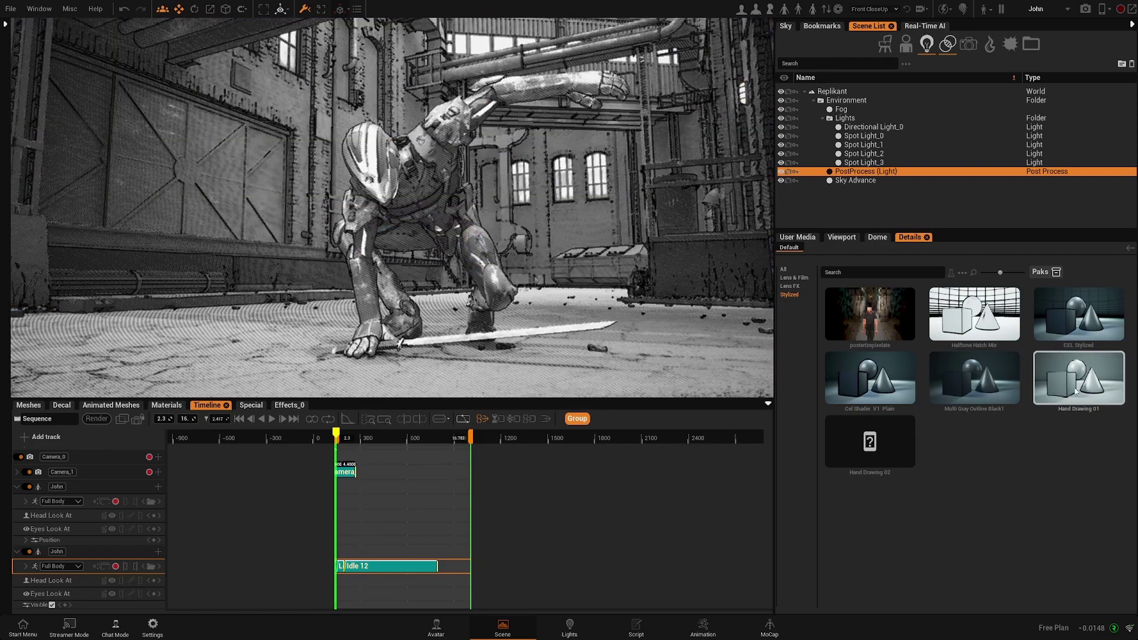
pyautogui.click(1008, 386)
pyautogui.click(975, 314)
pyautogui.click(1053, 323)
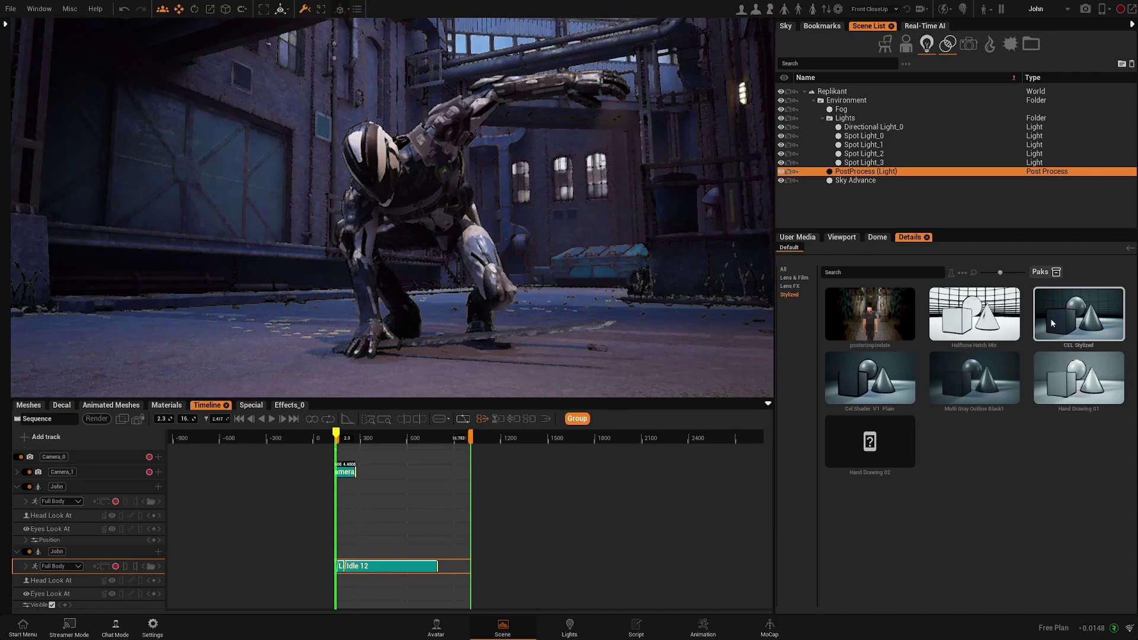
pyautogui.click(887, 439)
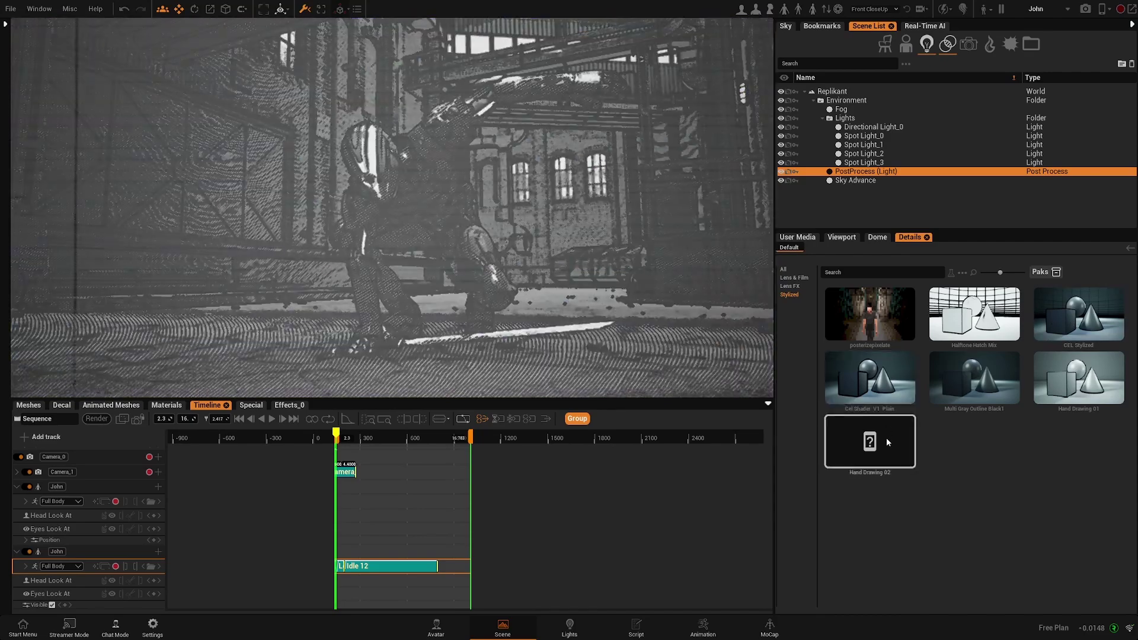
pyautogui.click(887, 385)
pyautogui.click(870, 314)
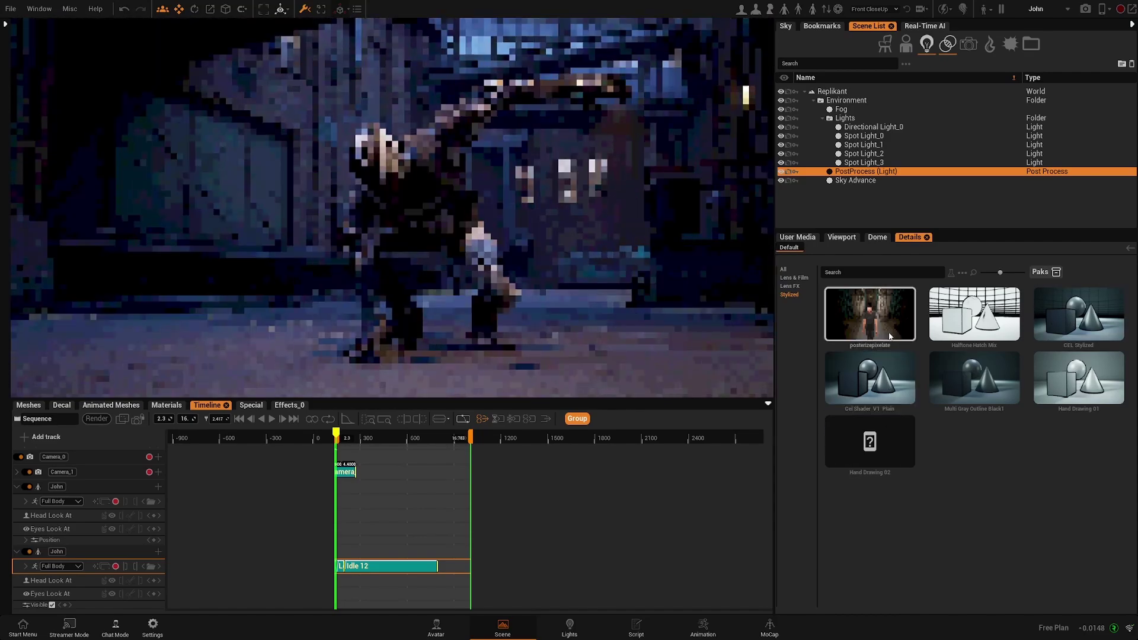
pyautogui.click(987, 328)
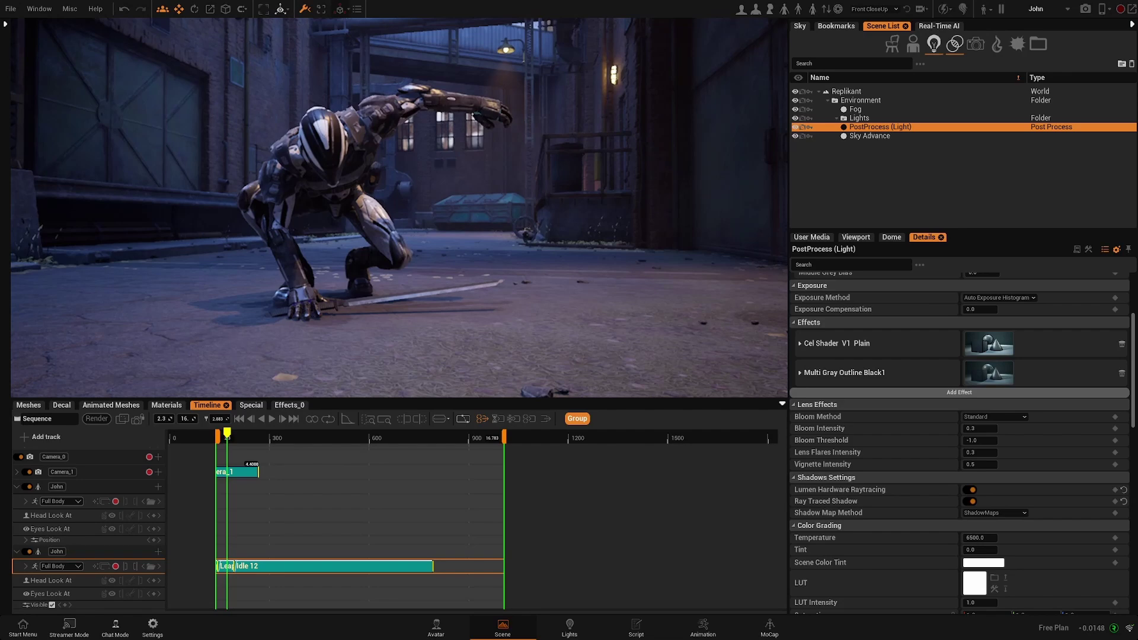
# - Select the armored character, move the timeline playhead into the Idle 12 clip and frame the character's upper body
pyautogui.click(328, 239)
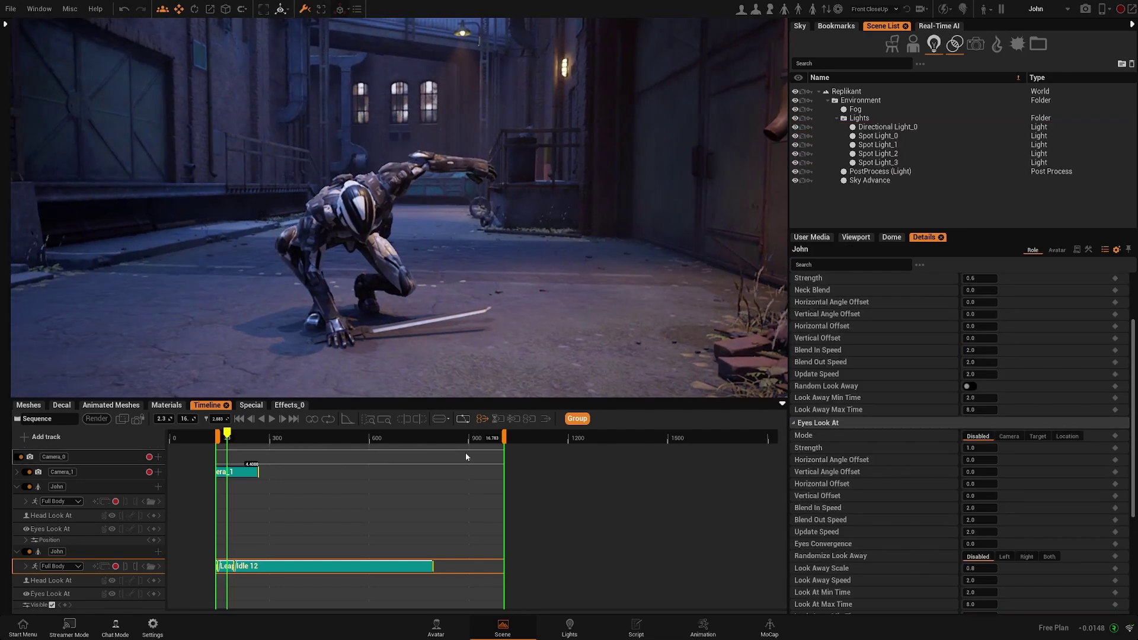
pyautogui.click(333, 439)
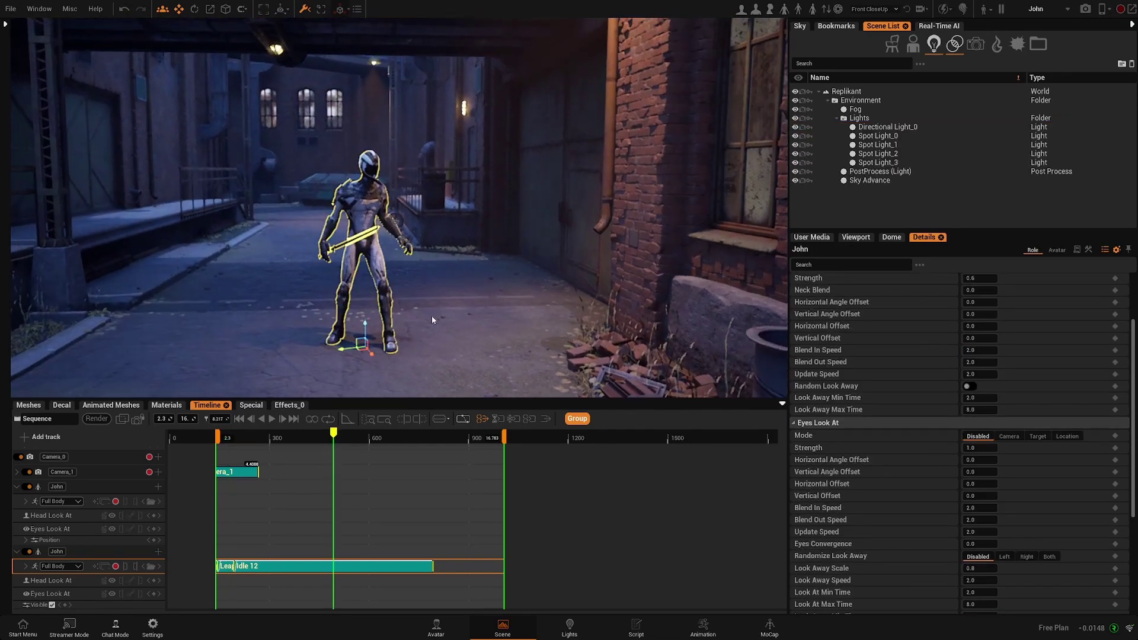
pyautogui.moveTo(361, 344); pyautogui.dragTo(474, 367)
pyautogui.press('e')
pyautogui.press('w')
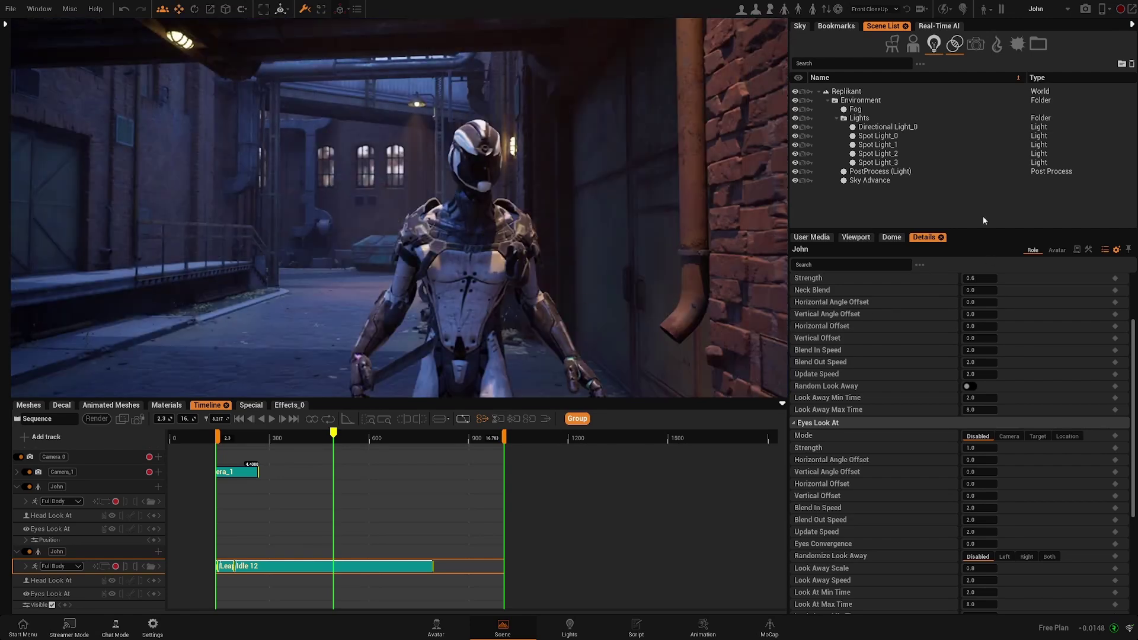
# - Add the stylized Cel Shader V1 Plain effect to PostProcess (Light)
pyautogui.click(870, 172)
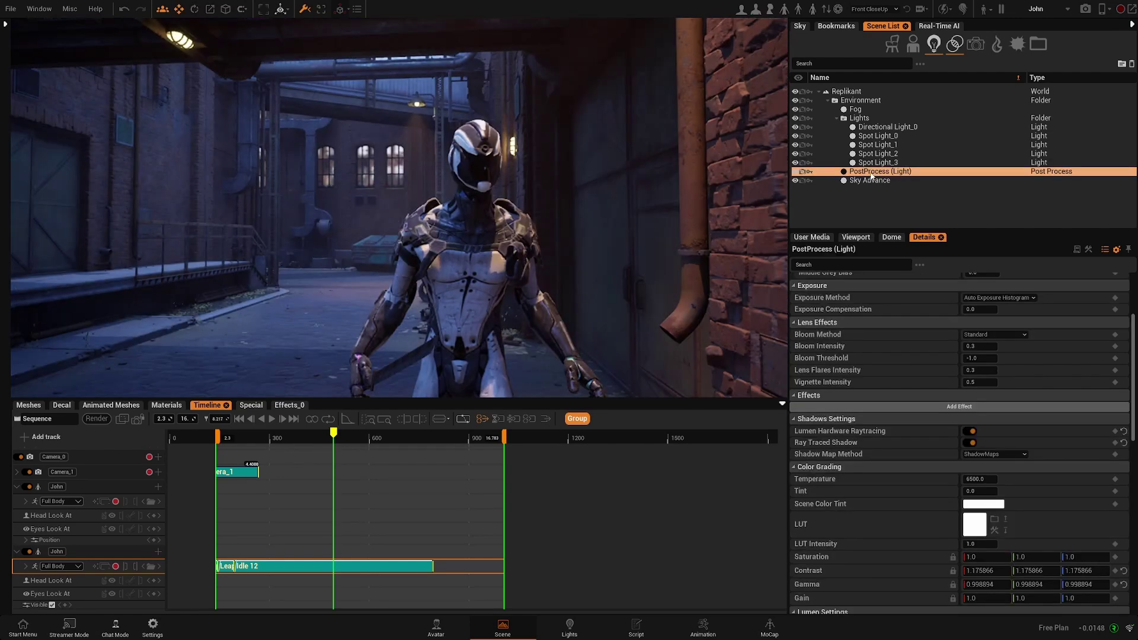
pyautogui.click(942, 408)
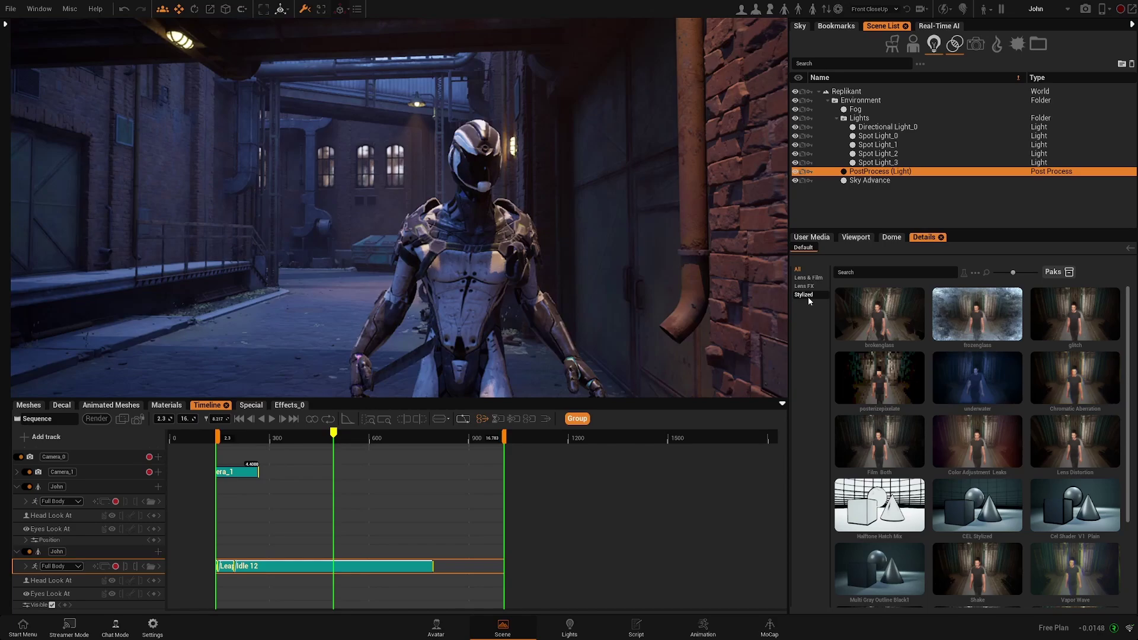
pyautogui.click(808, 295)
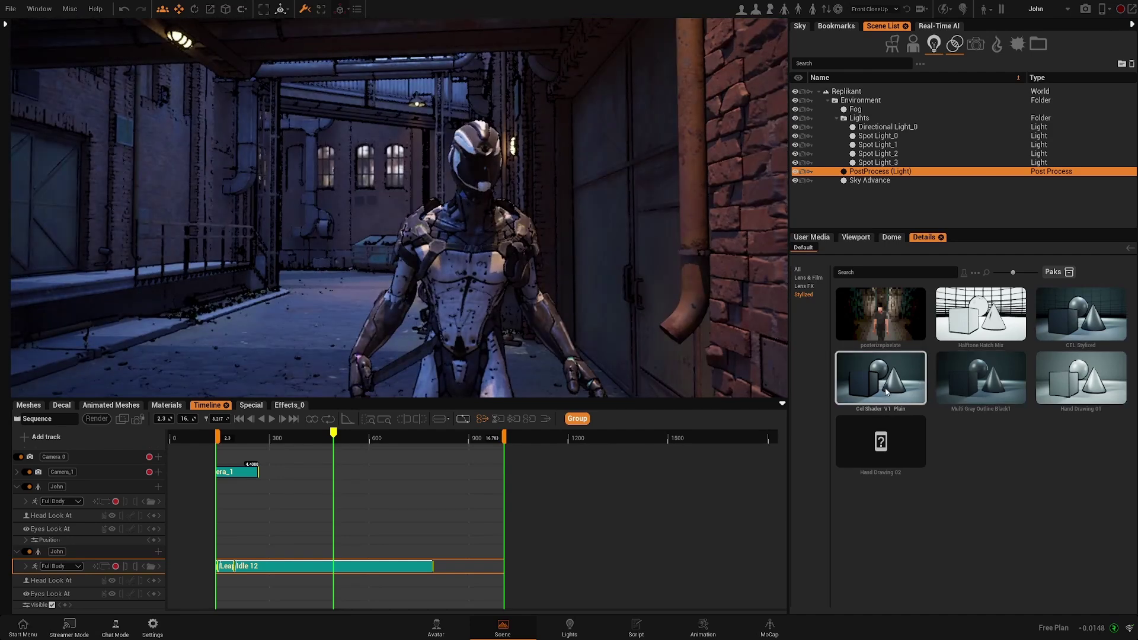
pyautogui.click(884, 391)
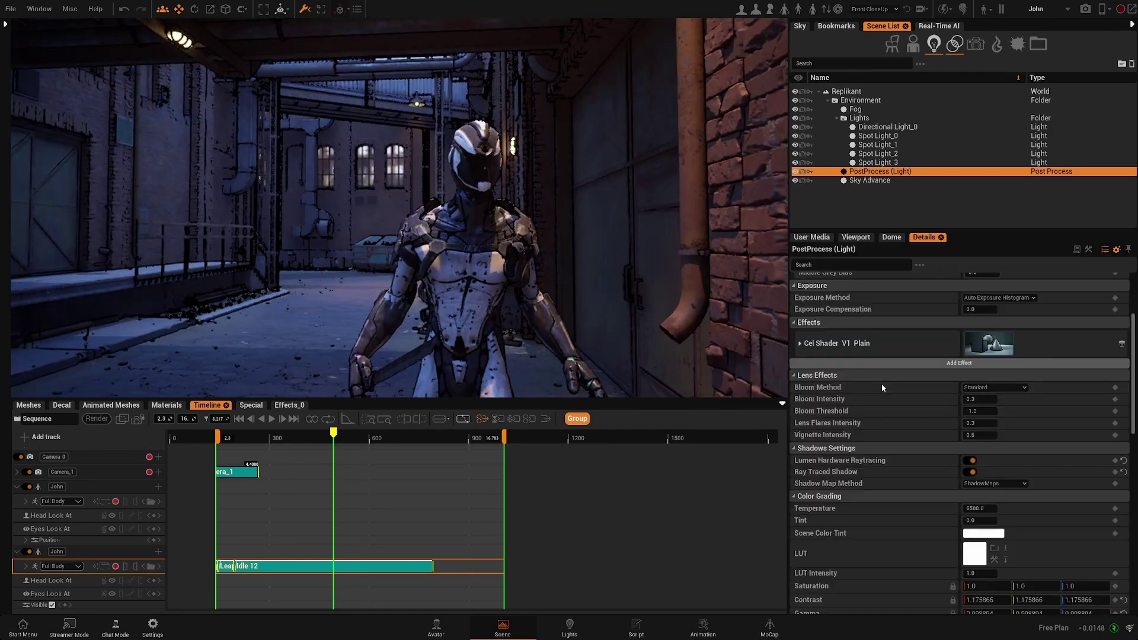
# - Expand the Cel Shader V1 Plain parameters and check its OutlineColor in the color picker, keeping black
pyautogui.click(800, 343)
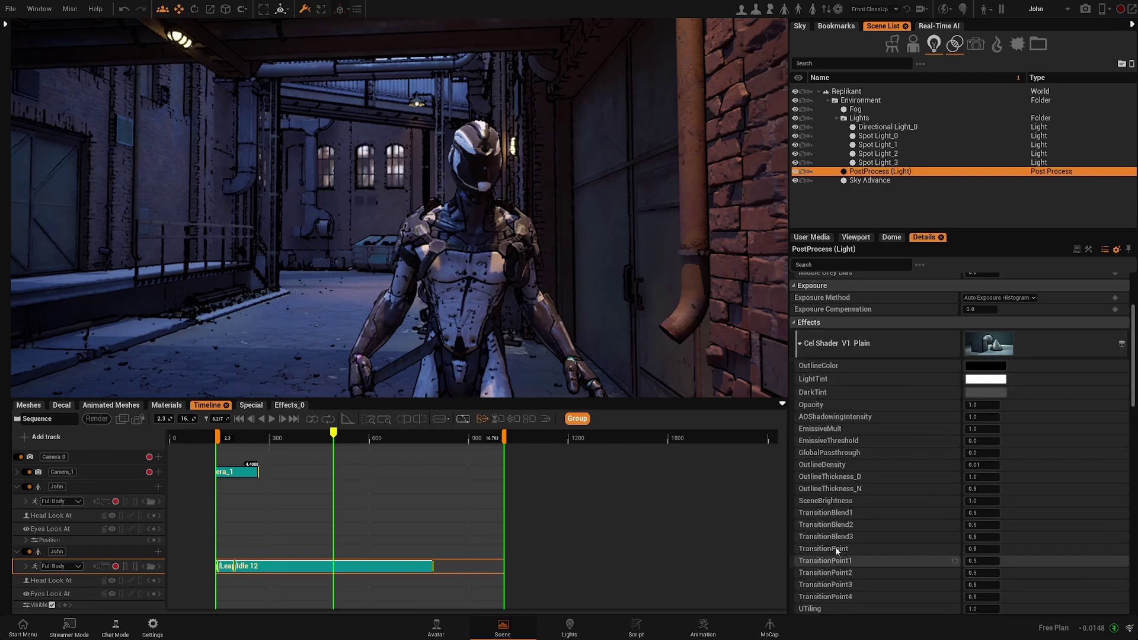
pyautogui.click(986, 368)
pyautogui.moveTo(920, 486); pyautogui.dragTo(918, 509)
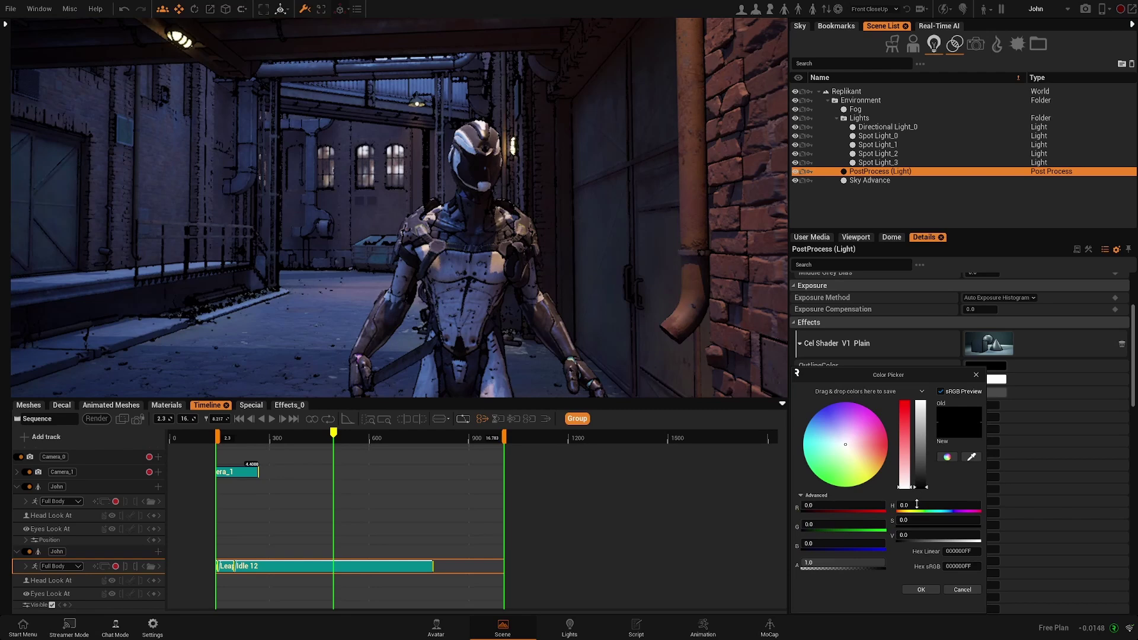
pyautogui.click(921, 587)
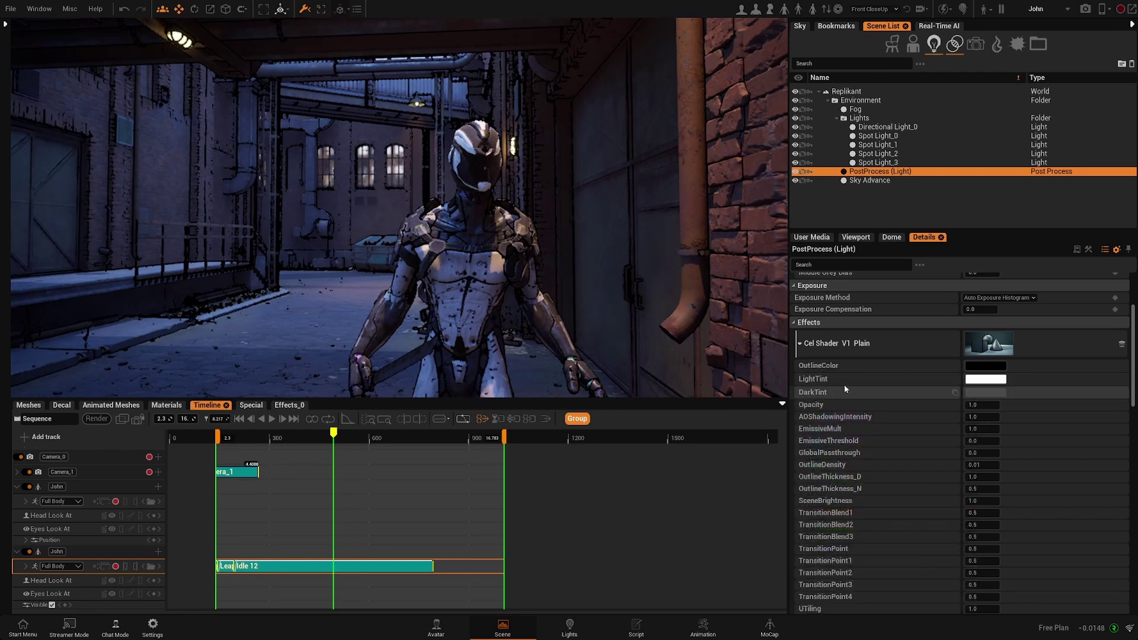
# - Test the Cel Shader V1 Plain effect's Opacity at 0.01, and restore it to 1
pyautogui.scroll(-1, 847, 392)
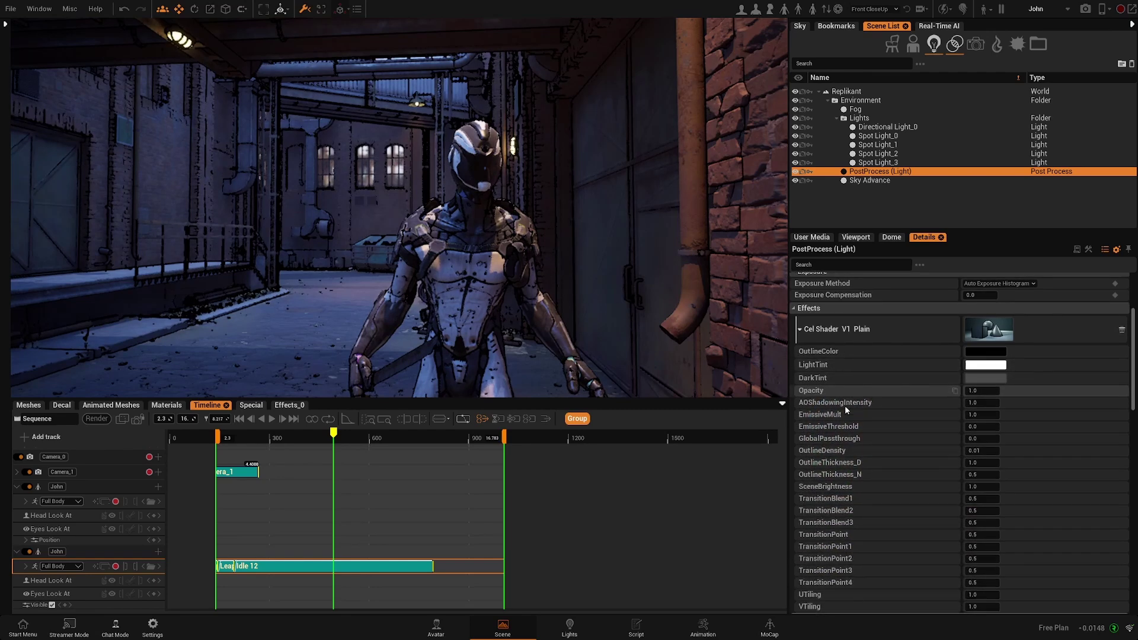
pyautogui.click(984, 391)
pyautogui.write('0.01')
pyautogui.press('Return')
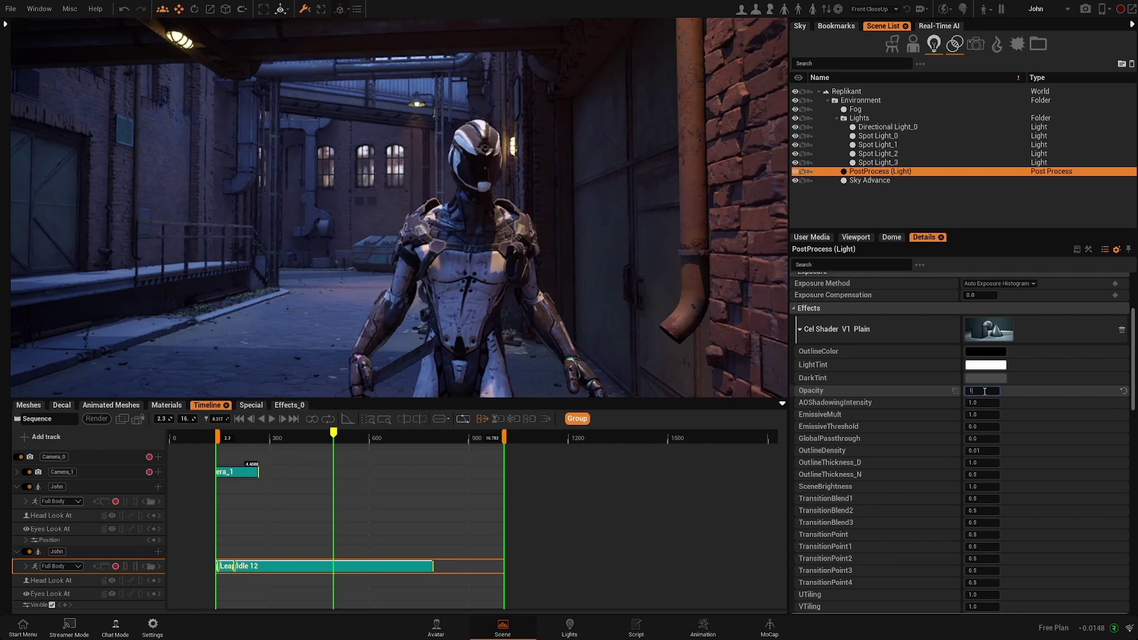
pyautogui.write('1')
pyautogui.press('Return')
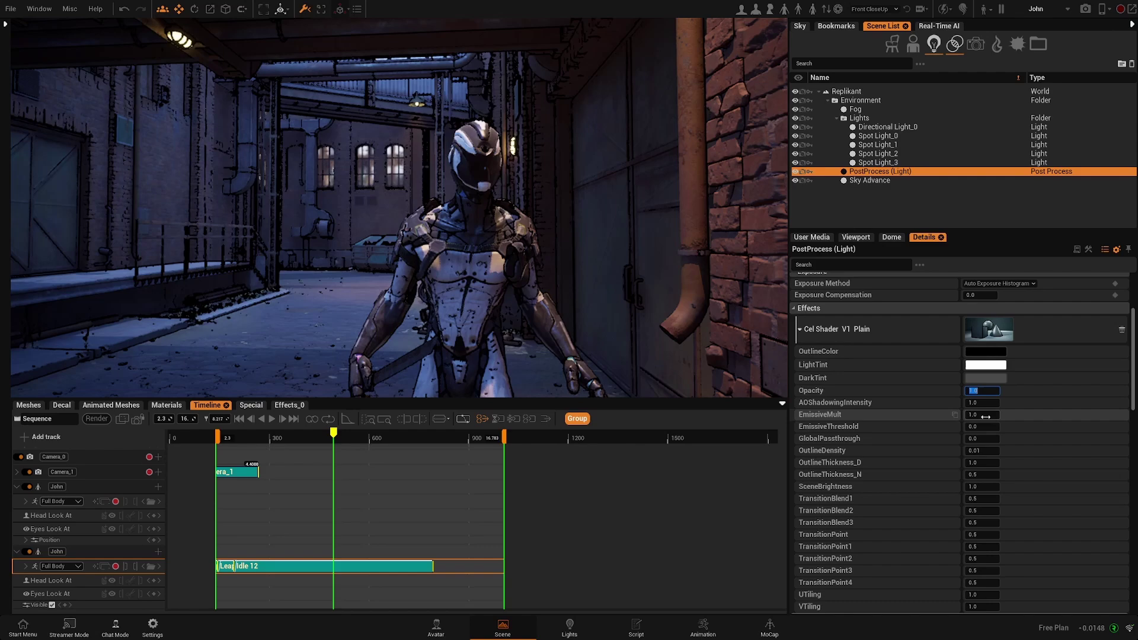
# - Set the Cel Shader V1 Plain effect's EmissiveMult to 3
pyautogui.click(982, 414)
pyautogui.write('3')
pyautogui.press('Return')
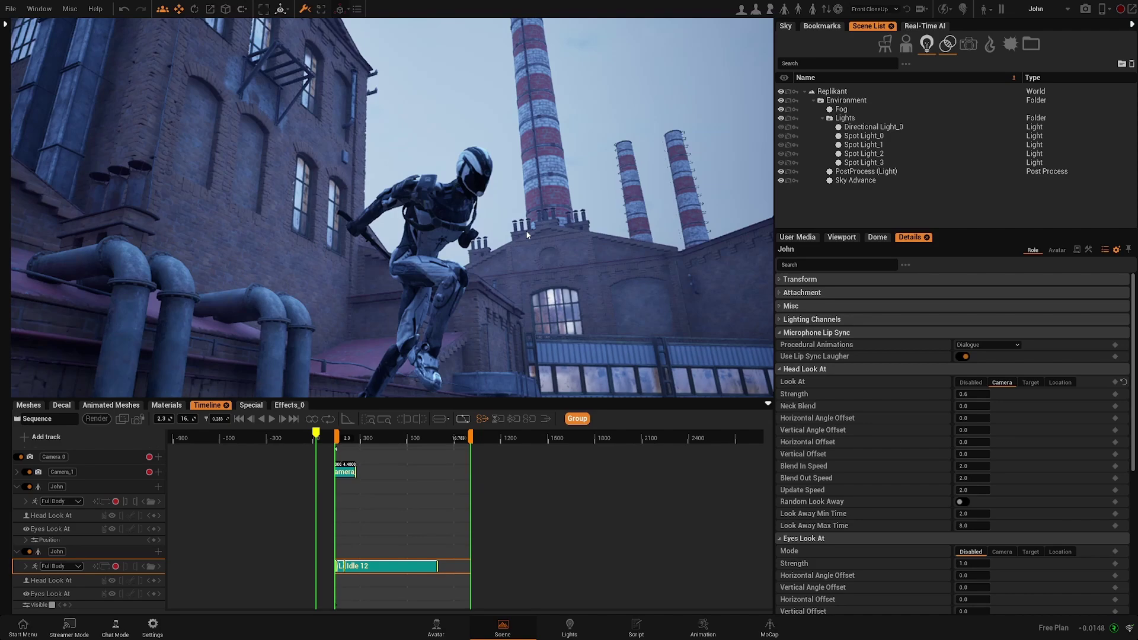
# - Add the stylized Hand Drawing 01 effect to PostProcess (Light) for the running-character shot
pyautogui.moveTo(528, 249); pyautogui.dragTo(515, 249, button='right')
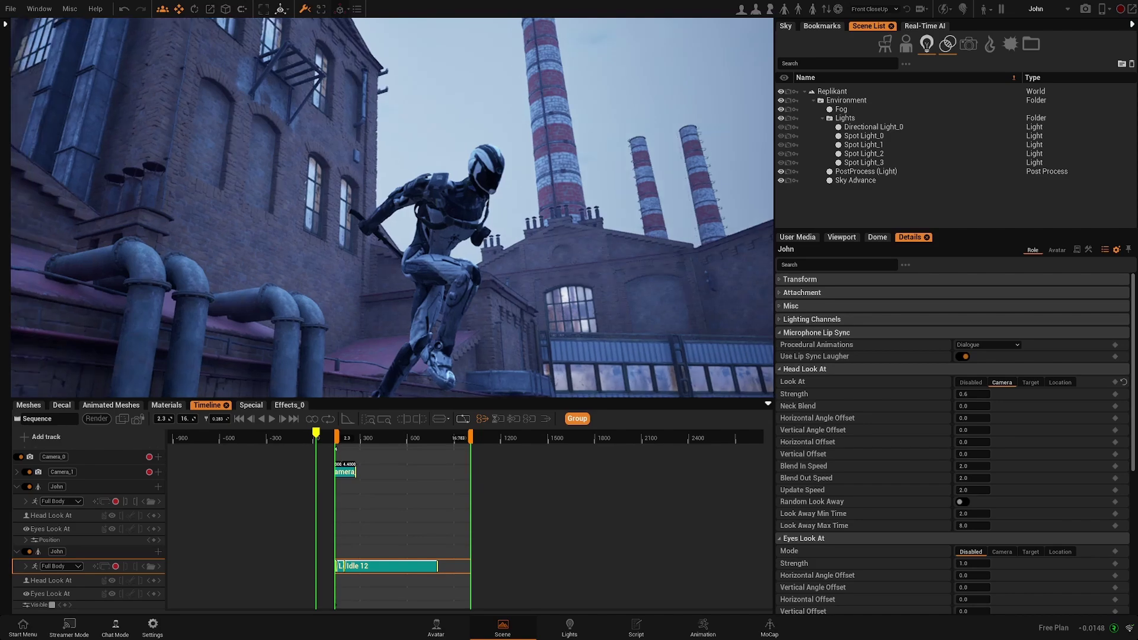
pyautogui.click(881, 171)
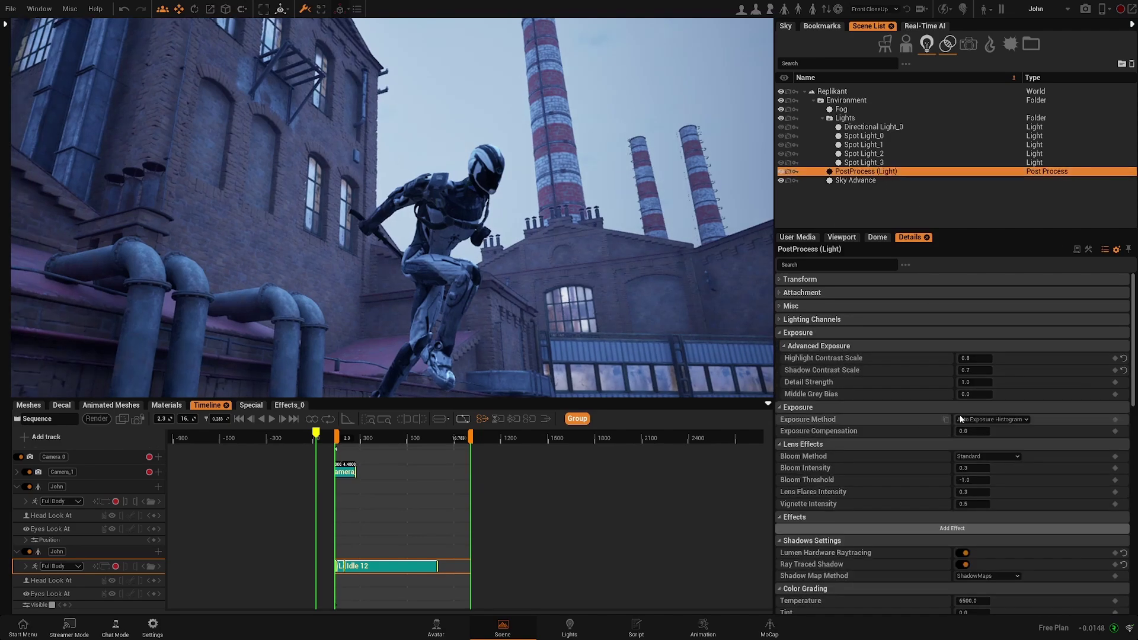
pyautogui.click(948, 528)
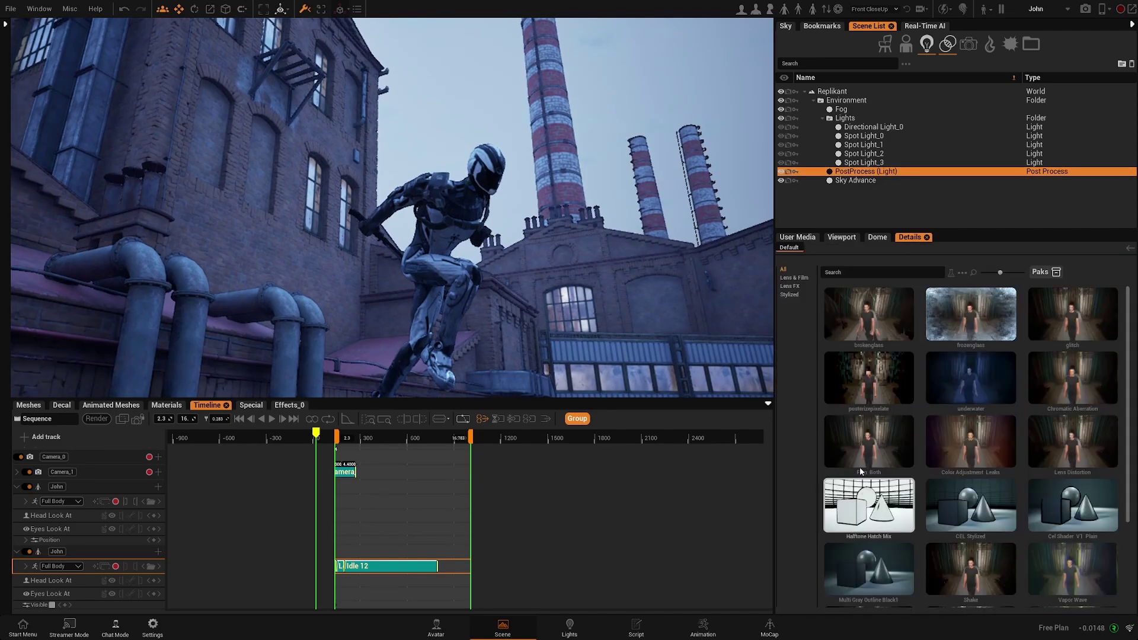
pyautogui.click(788, 295)
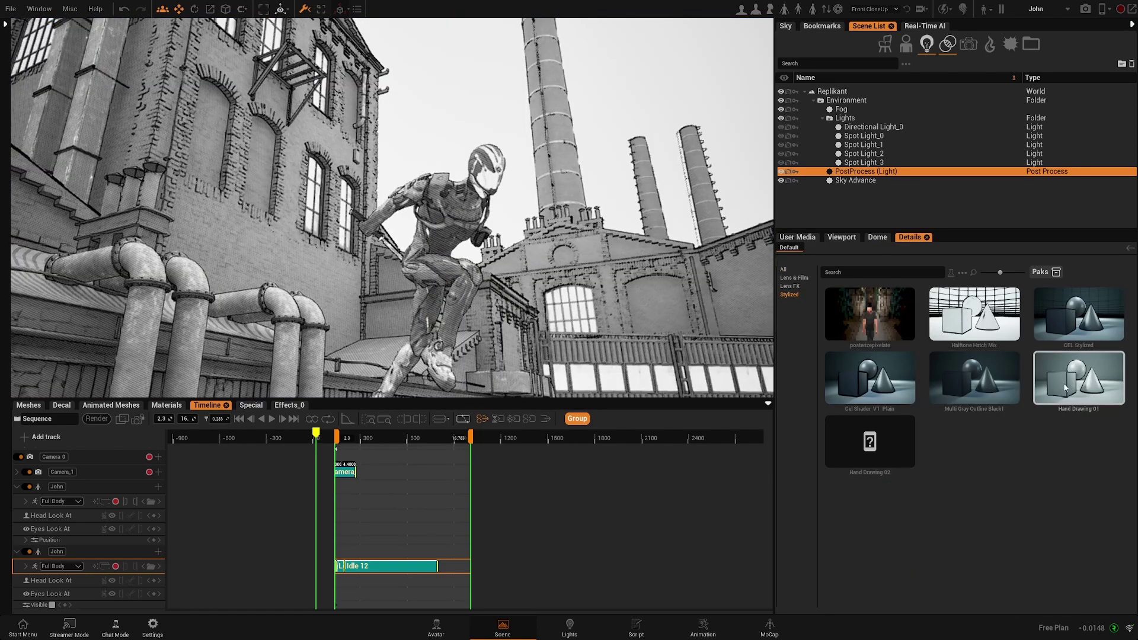
pyautogui.click(1065, 388)
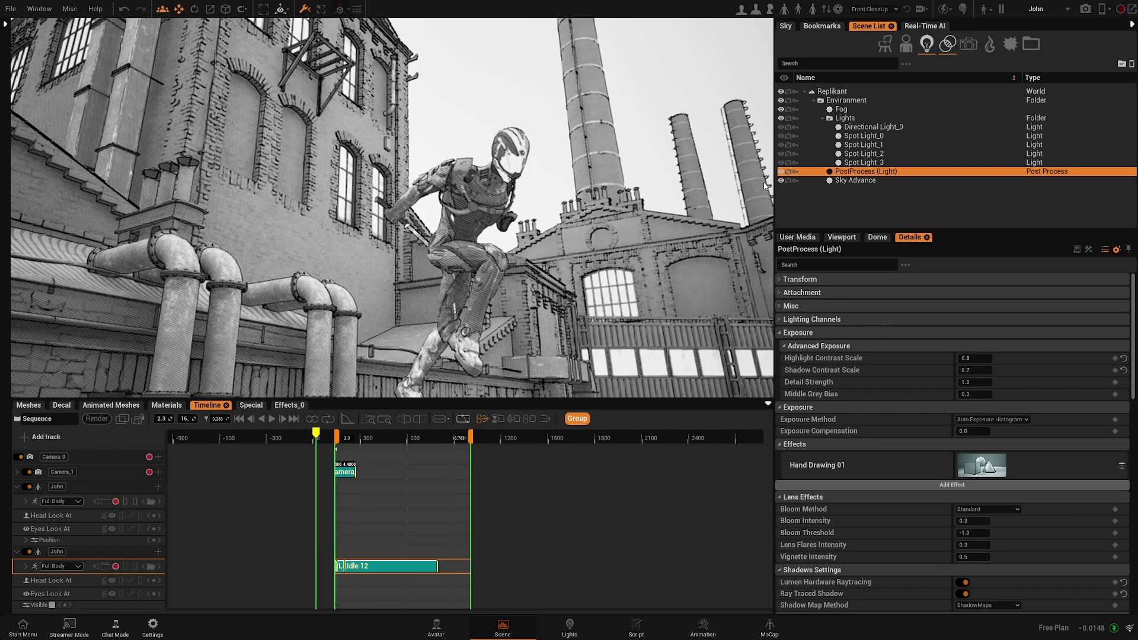
# - Hide Sky Advance and show it again to compare how its lighting affects the hand-drawn look
pyautogui.click(781, 181)
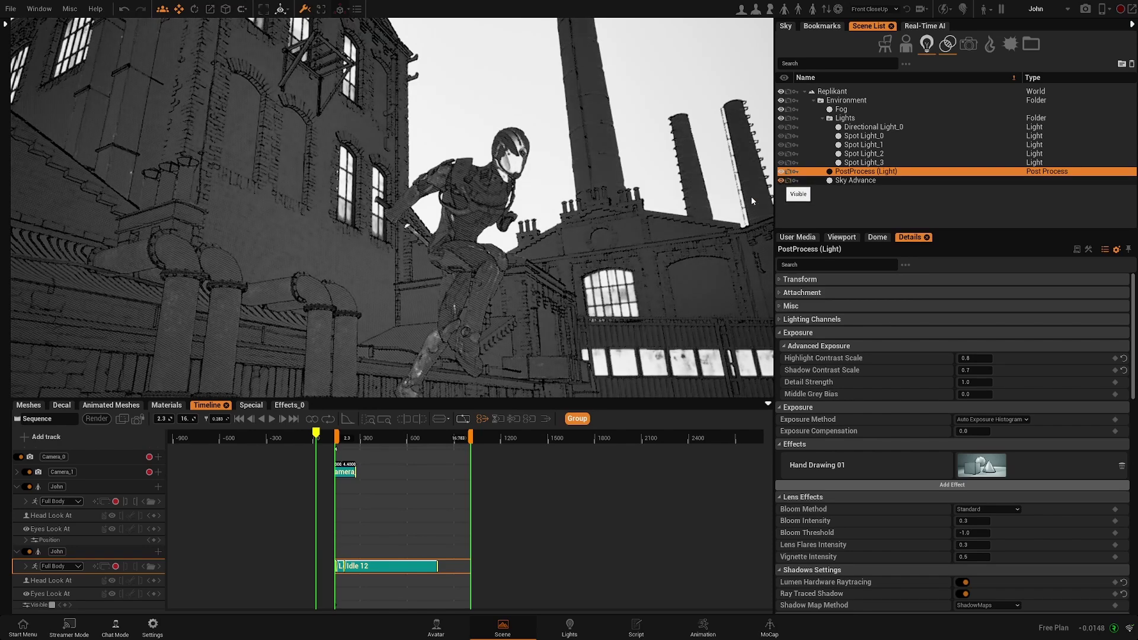
pyautogui.moveTo(751, 197); pyautogui.dragTo(733, 236, button='right')
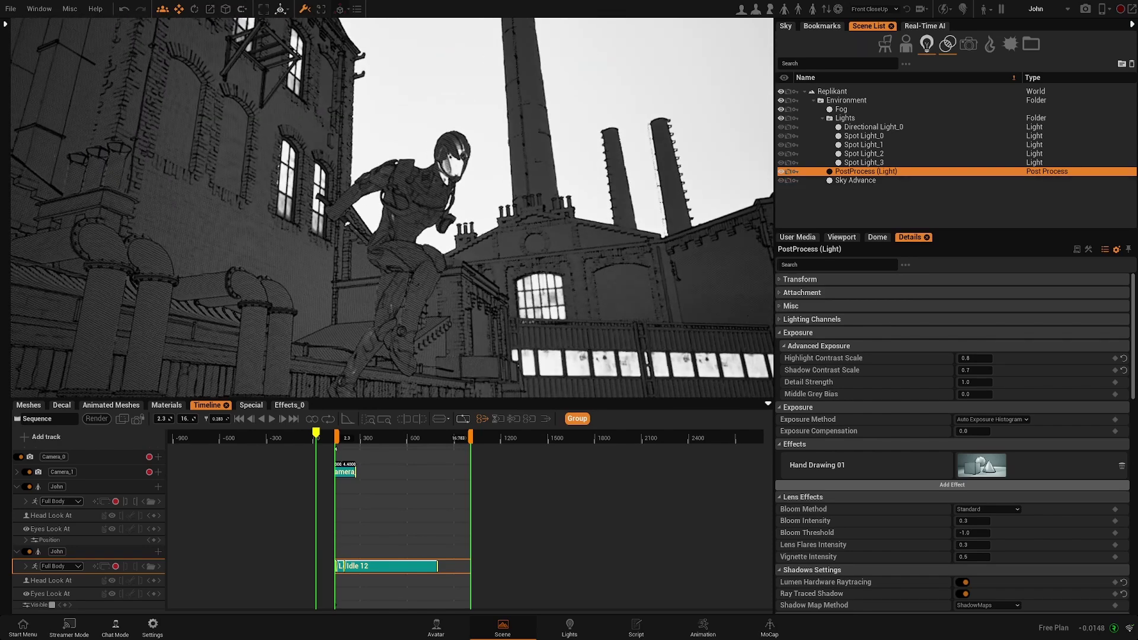
pyautogui.click(781, 180)
# - Lower the Cloud Coverage of Sky Advance to 0.6
pyautogui.click(828, 182)
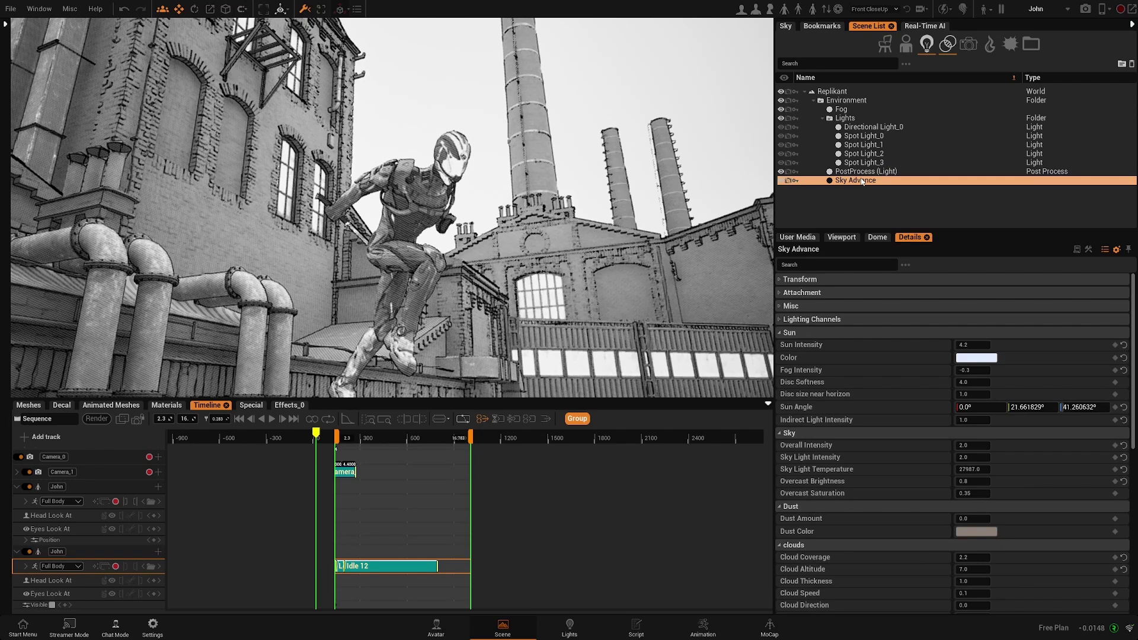
pyautogui.scroll(-2, 1005, 501)
pyautogui.moveTo(974, 487); pyautogui.dragTo(948, 486)
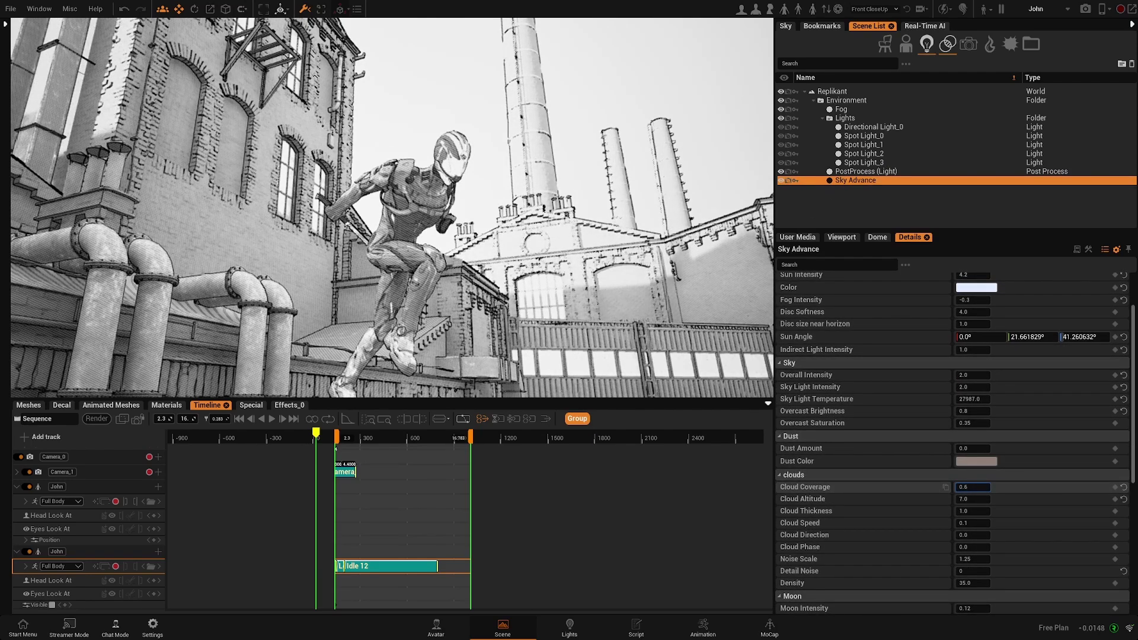
# - Rotate Sky Advance's Sun Angle around Z to about 7.22°
pyautogui.moveTo(1080, 334)
pyautogui.mouseDown()
pyautogui.moveTo(1106, 334)
pyautogui.moveTo(1072, 333)
pyautogui.mouseUp()
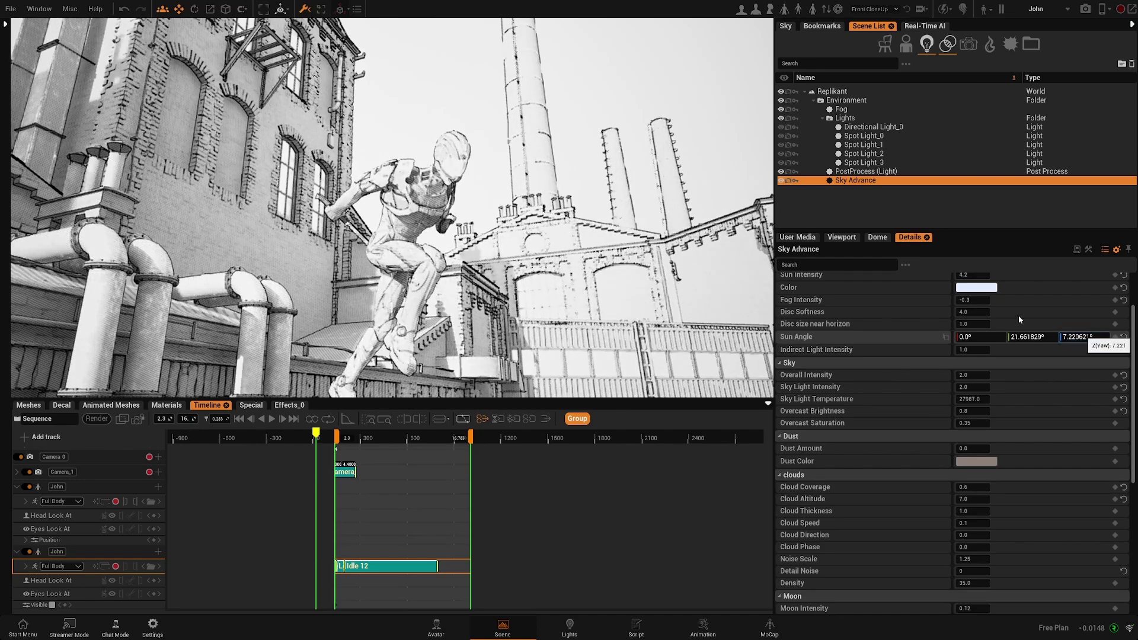
pyautogui.moveTo(465, 287); pyautogui.dragTo(314, 196, button='right')
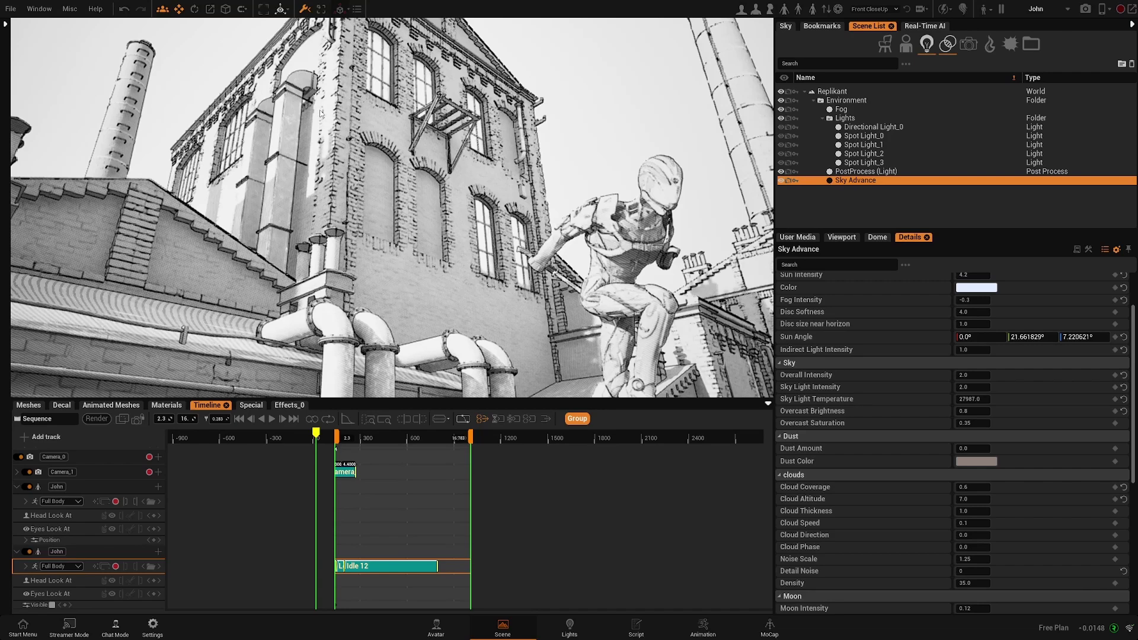
# - Lower Sky Advance's Overall Intensity to 0 and its Sky Light Intensity to -0.1 to deepen the shadows
pyautogui.scroll(1, 986, 394)
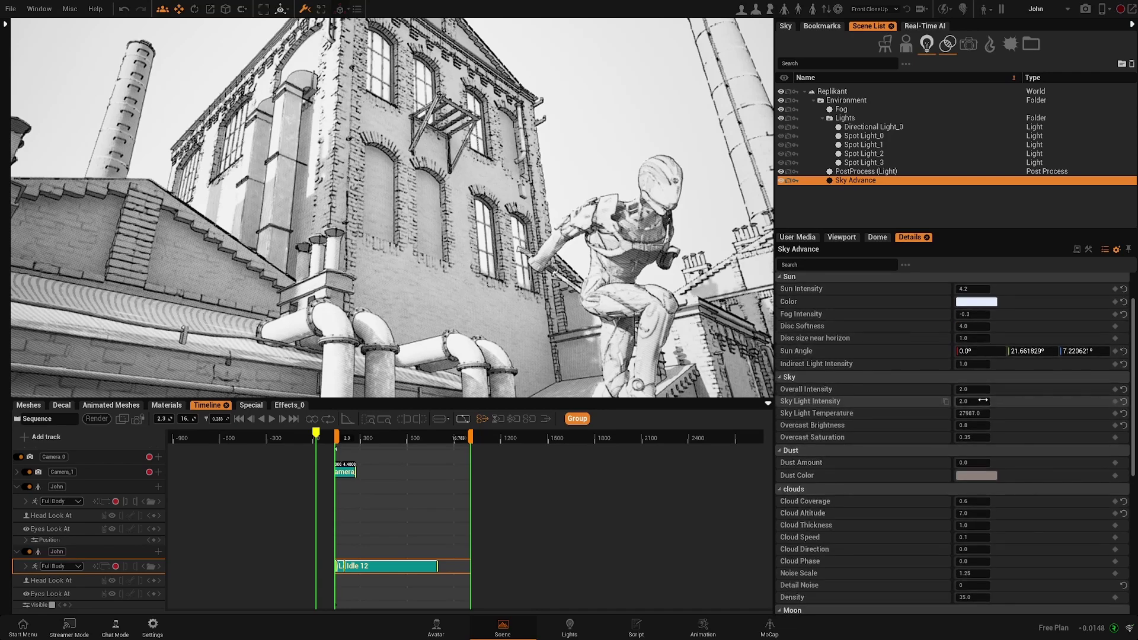
pyautogui.moveTo(981, 390); pyautogui.dragTo(957, 389)
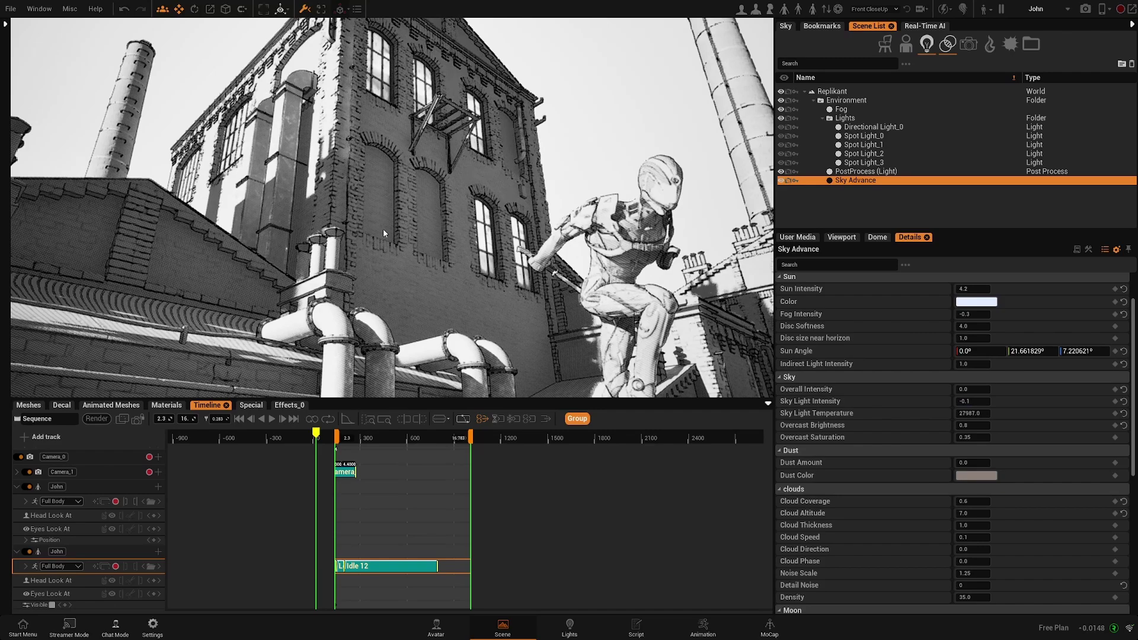
pyautogui.moveTo(383, 233); pyautogui.dragTo(418, 270, button='right')
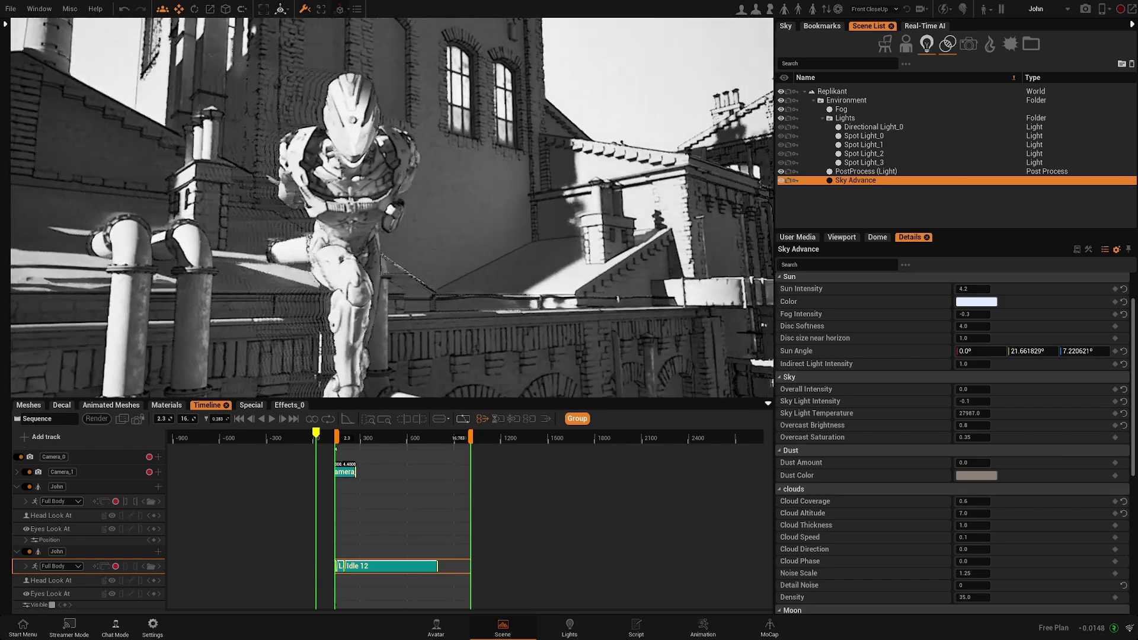
pyautogui.scroll(-1, 986, 462)
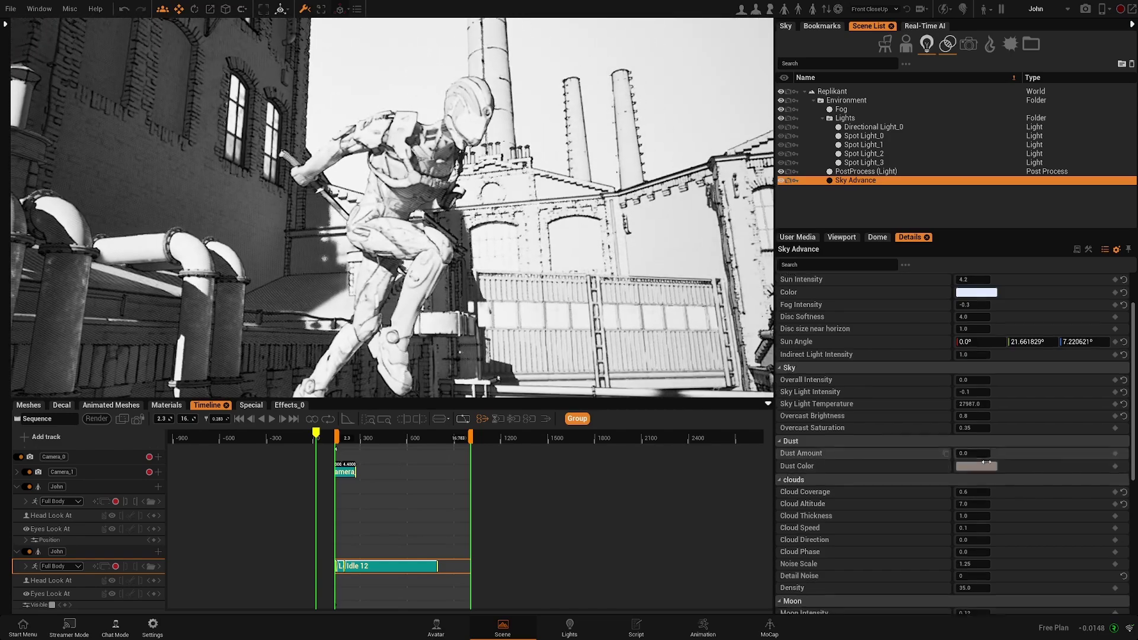
pyautogui.scroll(-10, 986, 462)
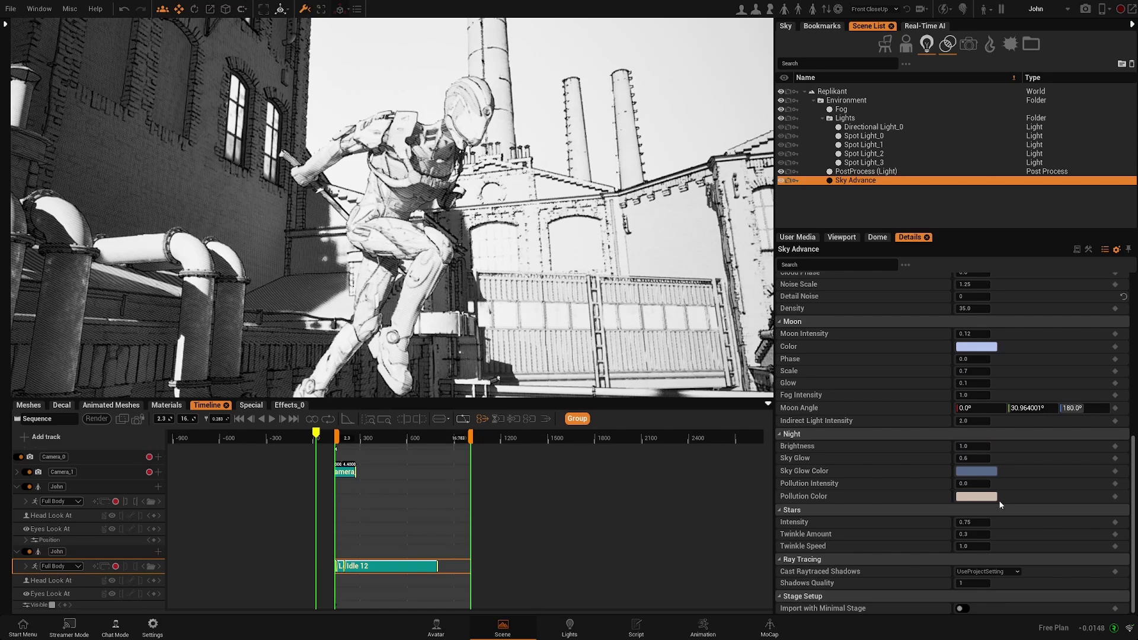
pyautogui.scroll(4, 1000, 505)
pyautogui.scroll(-4, 949, 358)
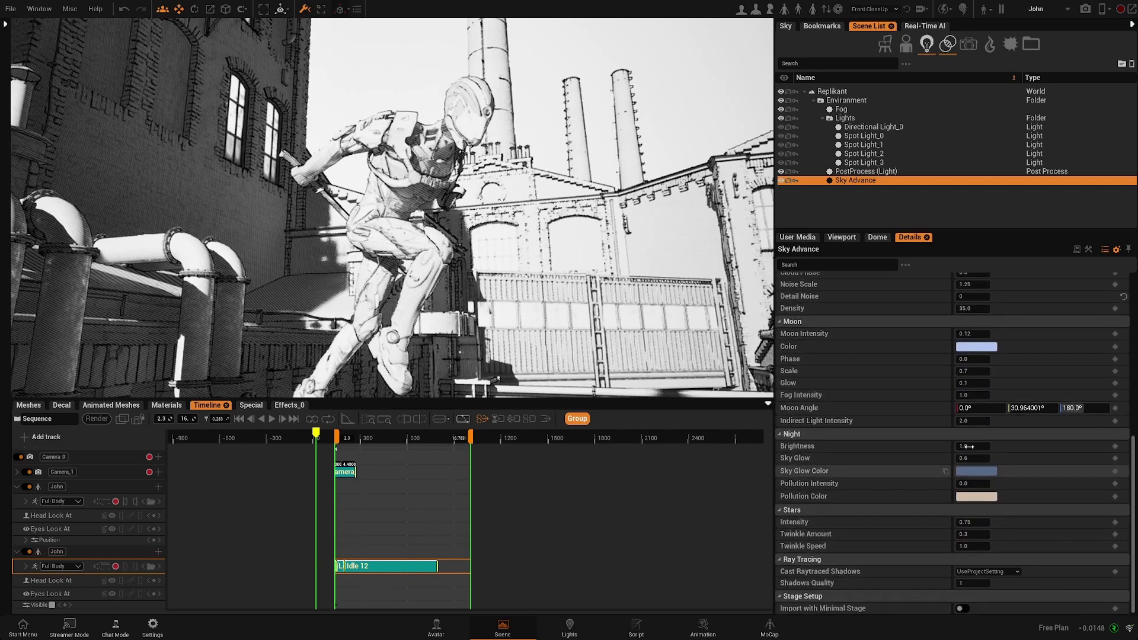
# - Remove the Hand Drawing 01 effect from PostProcess (Light)
pyautogui.click(867, 171)
pyautogui.scroll(-4, 992, 506)
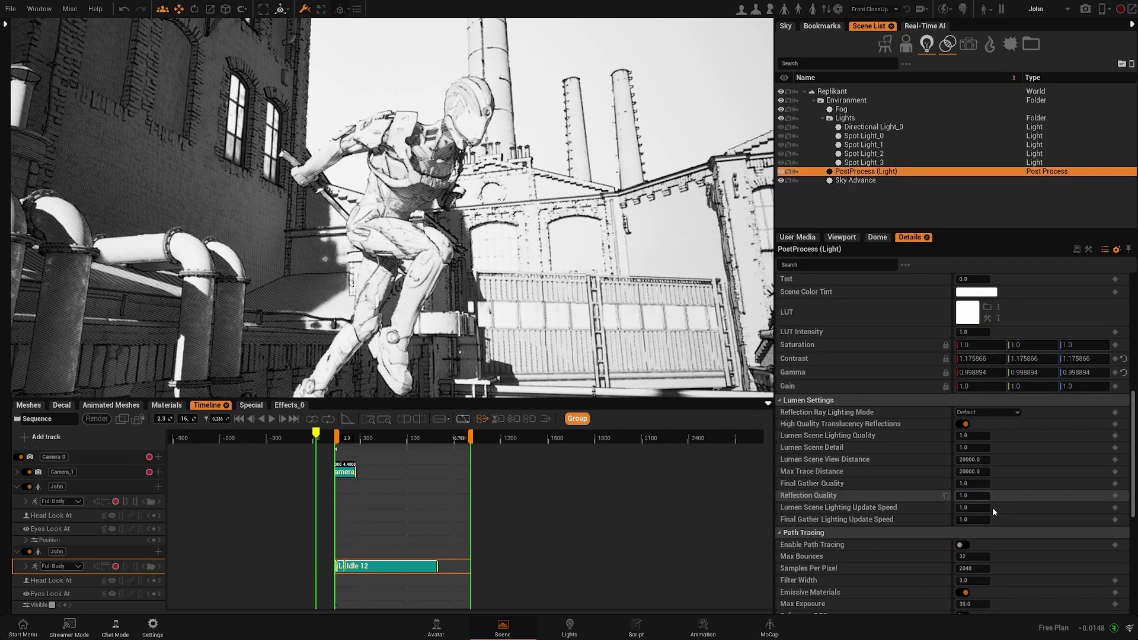
pyautogui.scroll(-9, 994, 506)
pyautogui.scroll(8, 1011, 522)
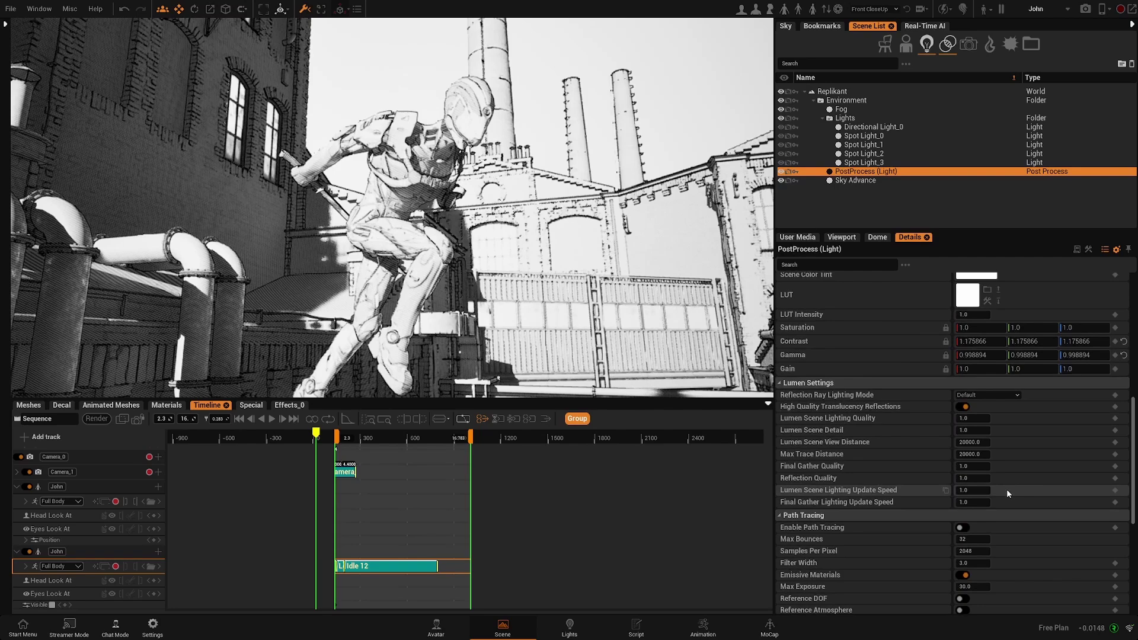
pyautogui.scroll(7, 1006, 483)
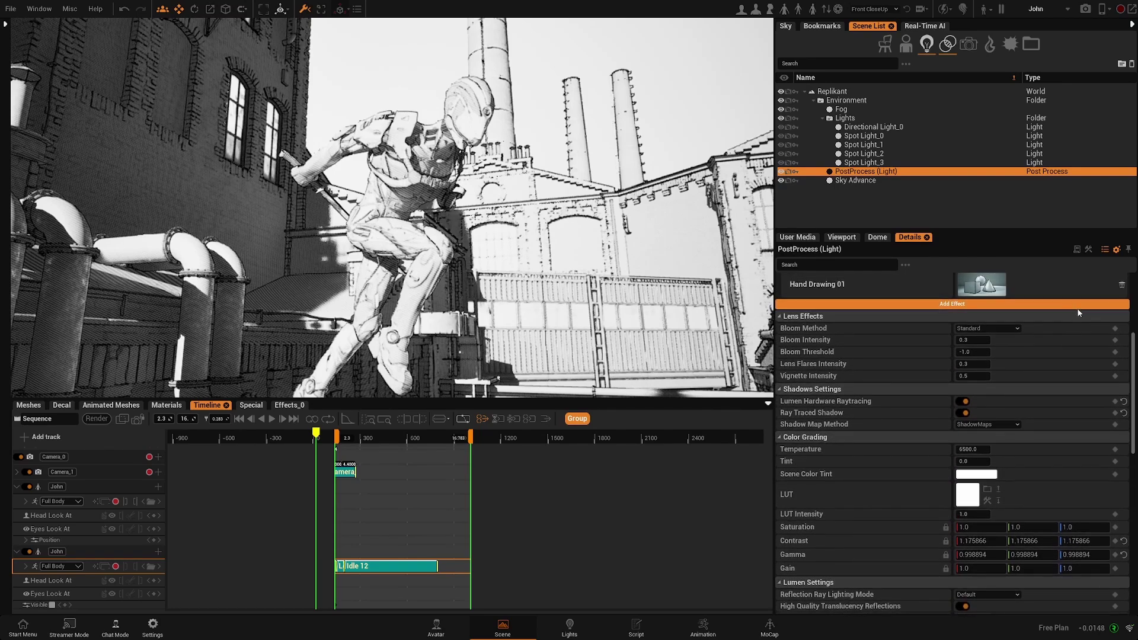
pyautogui.scroll(2, 1078, 309)
pyautogui.click(1121, 340)
# - Add the stylized Halftone Hatch Mix effect to PostProcess (Light) and inspect the character from other angles
pyautogui.moveTo(519, 233); pyautogui.dragTo(462, 225, button='right')
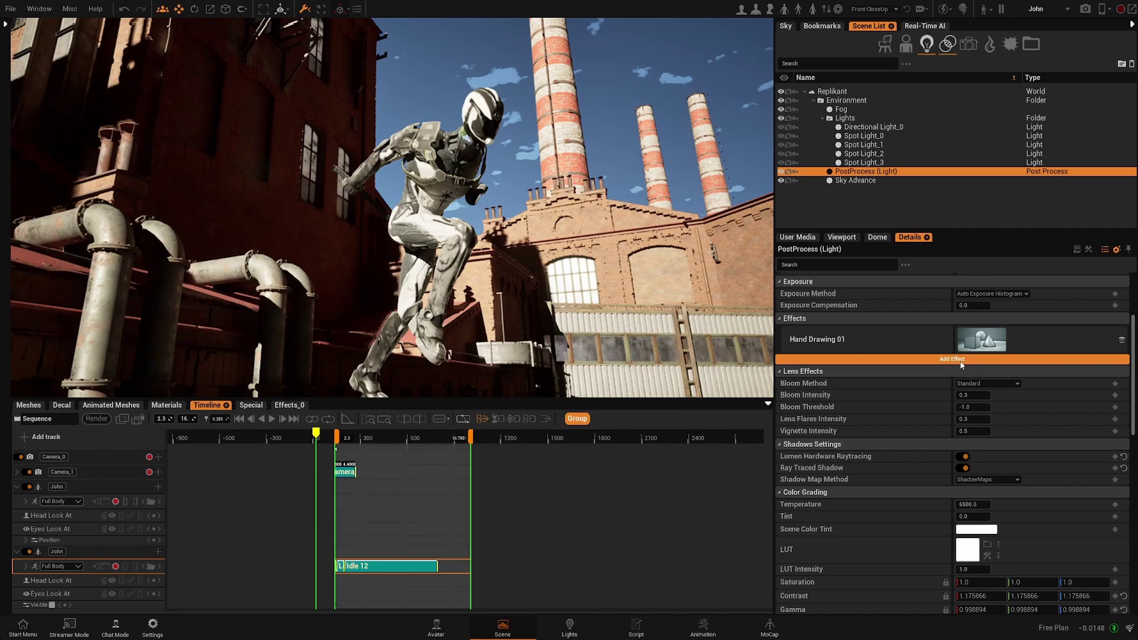
pyautogui.click(960, 360)
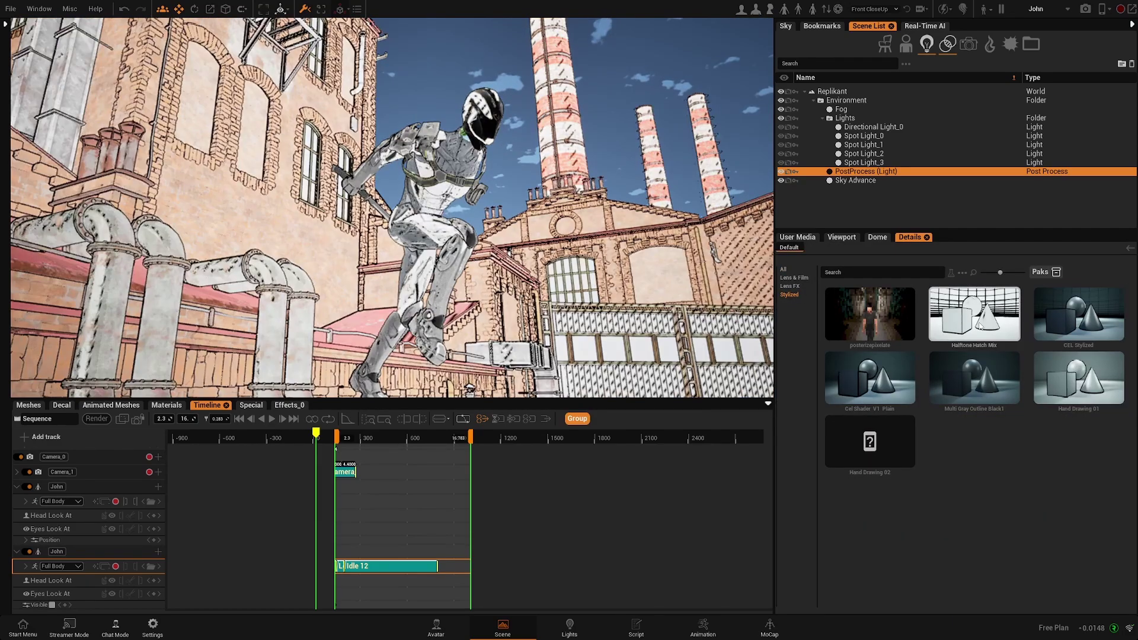
pyautogui.click(979, 326)
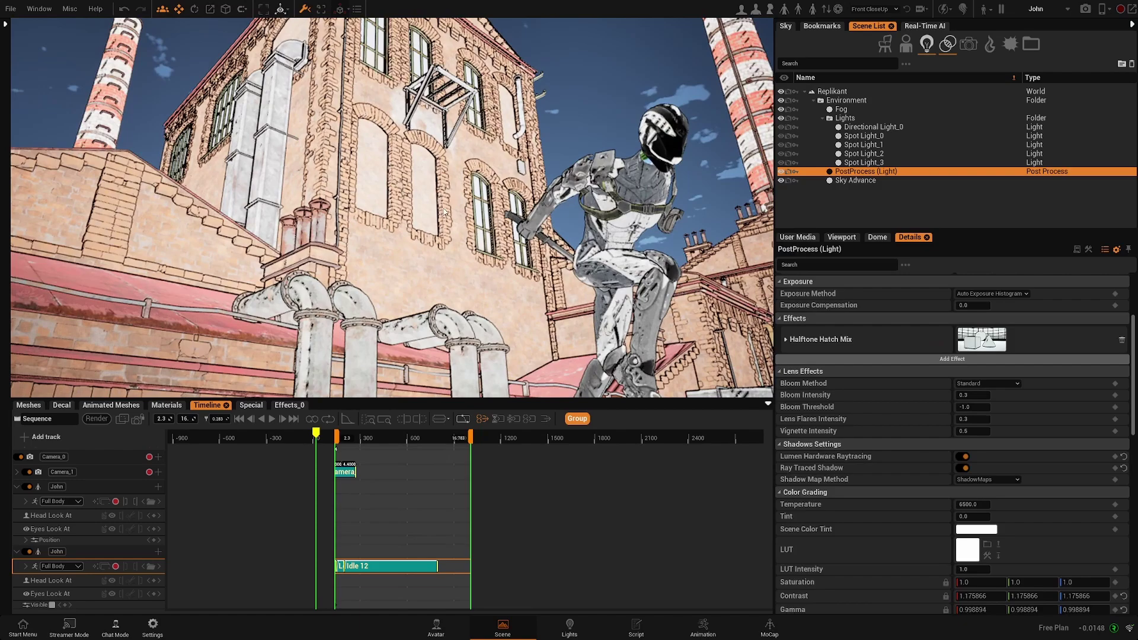
pyautogui.moveTo(444, 212); pyautogui.dragTo(398, 142, button='right')
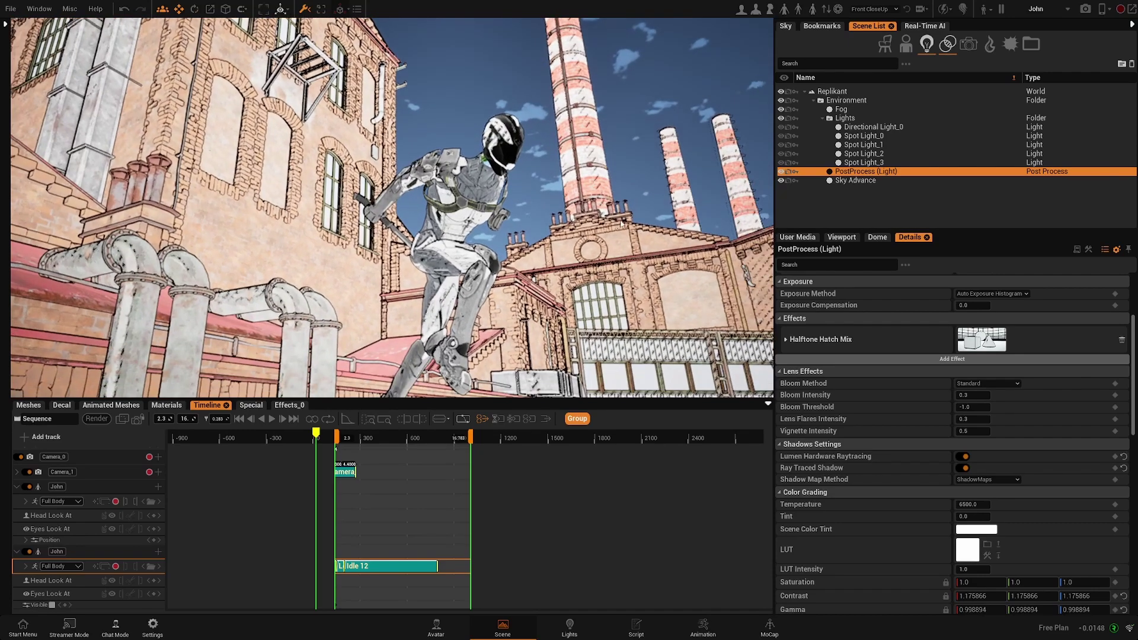
# - Hide and show Sky Advance to compare its lighting, and raise its Cloud Coverage to 1.1
pyautogui.click(780, 181)
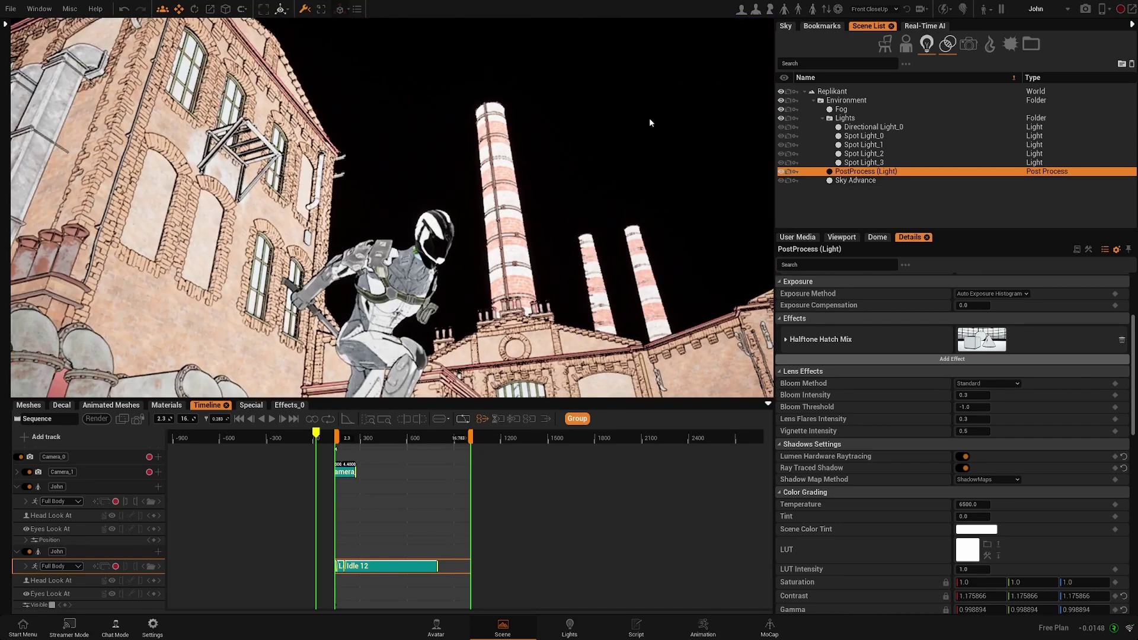
pyautogui.click(780, 181)
pyautogui.click(853, 180)
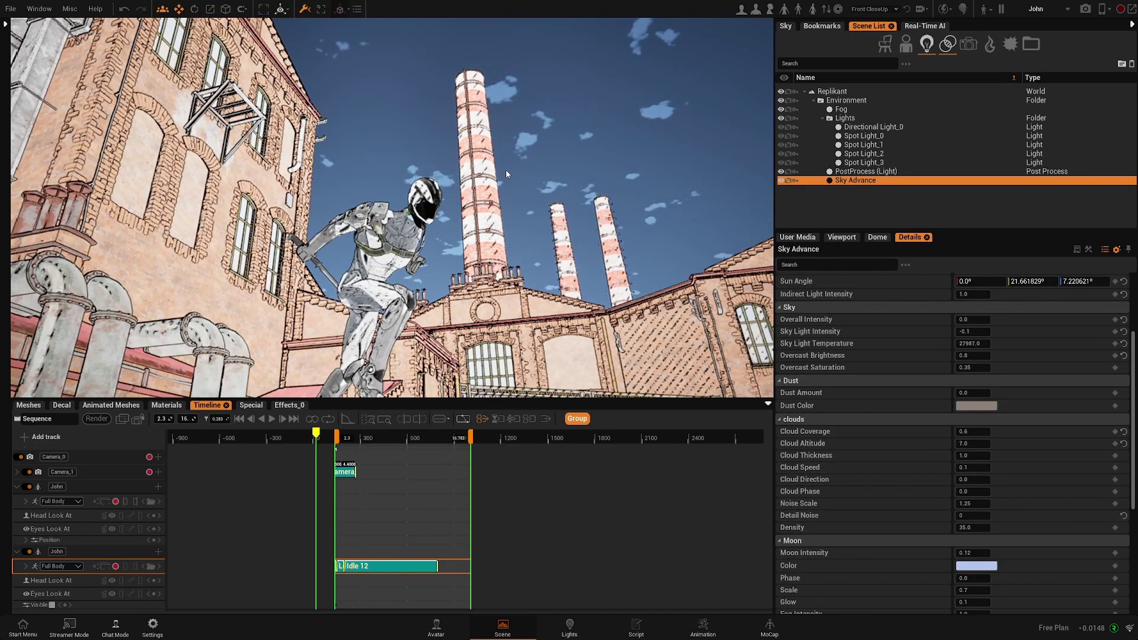
pyautogui.moveTo(963, 431); pyautogui.dragTo(984, 431)
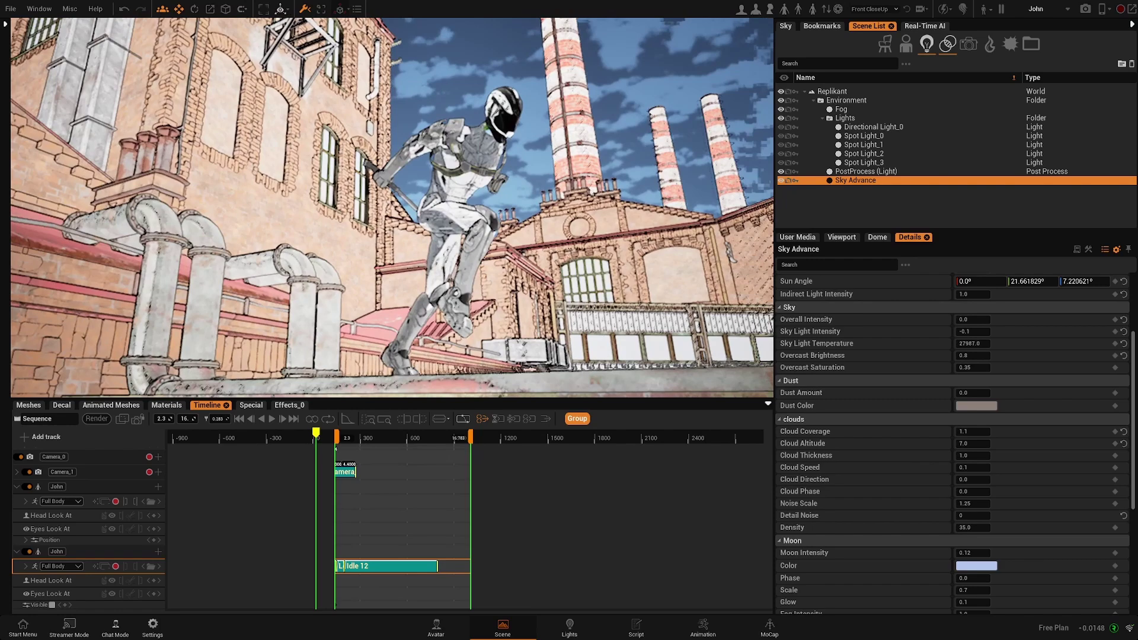
pyautogui.scroll(3, 839, 369)
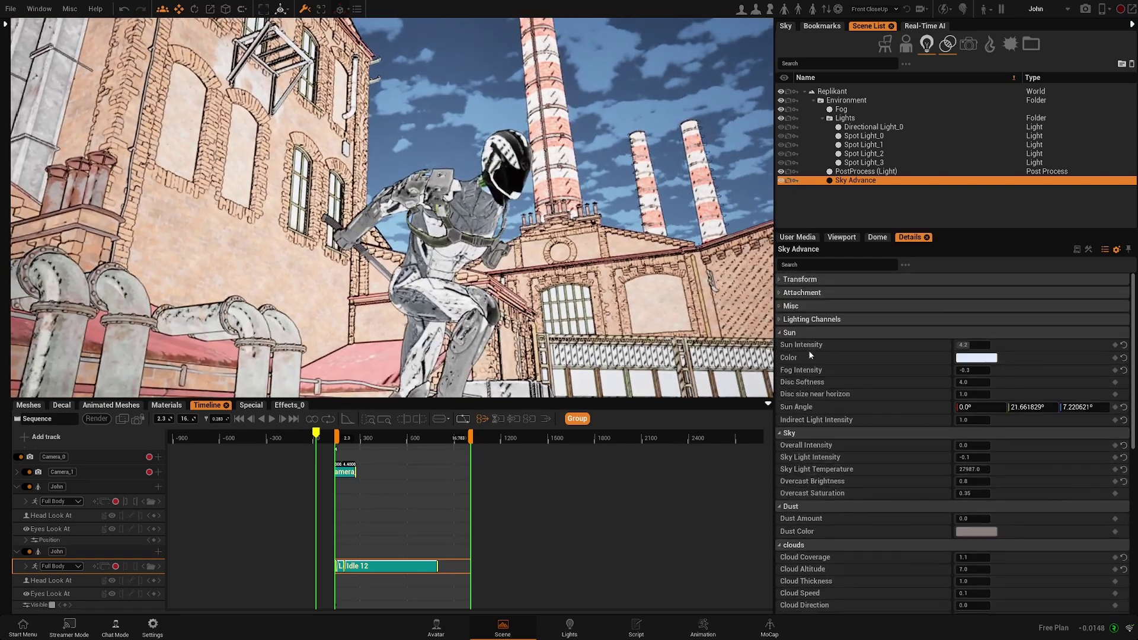
pyautogui.scroll(-5, 895, 460)
pyautogui.scroll(-5, 894, 460)
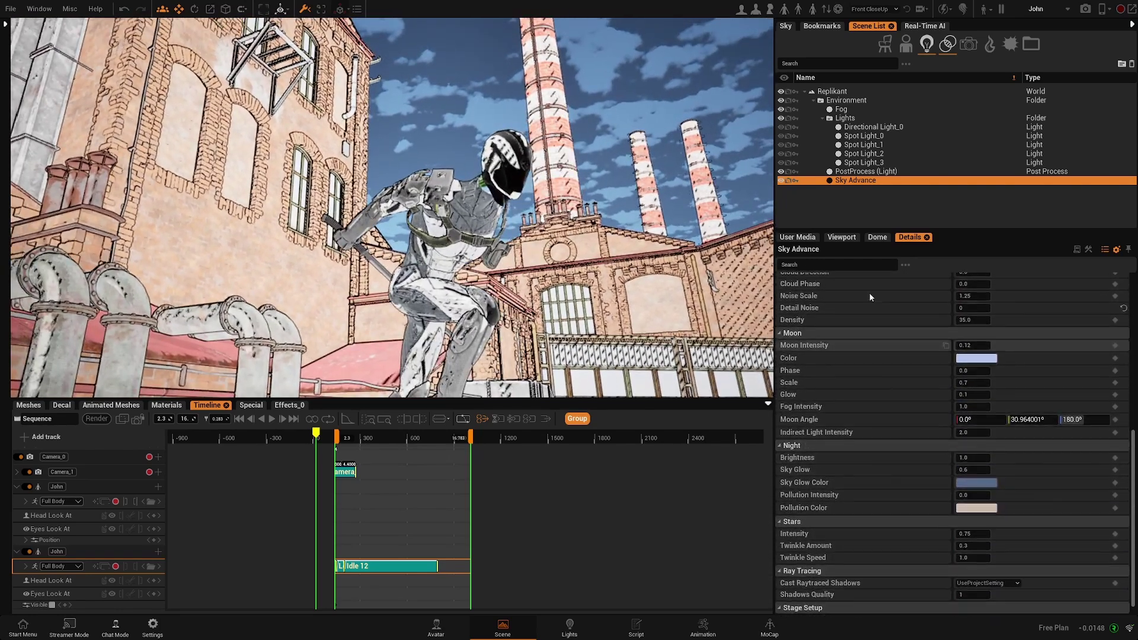
# - Remove the Halftone Hatch Mix effect from PostProcess (Light)
pyautogui.click(889, 171)
pyautogui.scroll(5, 978, 332)
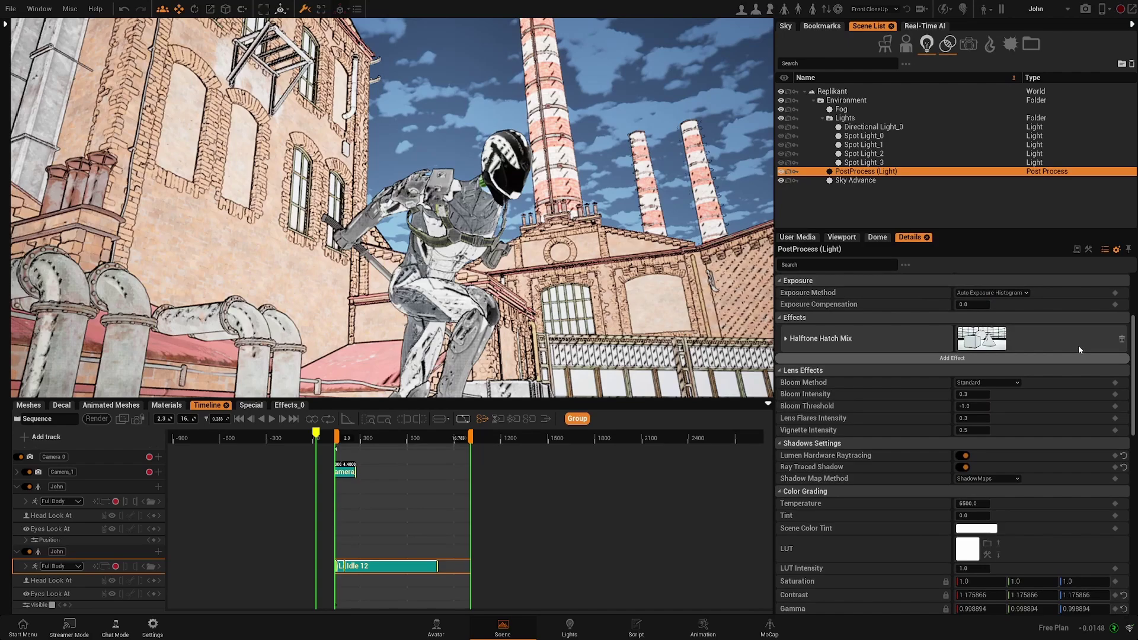
pyautogui.click(1121, 339)
# - Add the stylized Cel Shader V1 Plain effect to PostProcess (Light) and frame the running character
pyautogui.click(950, 360)
pyautogui.click(789, 295)
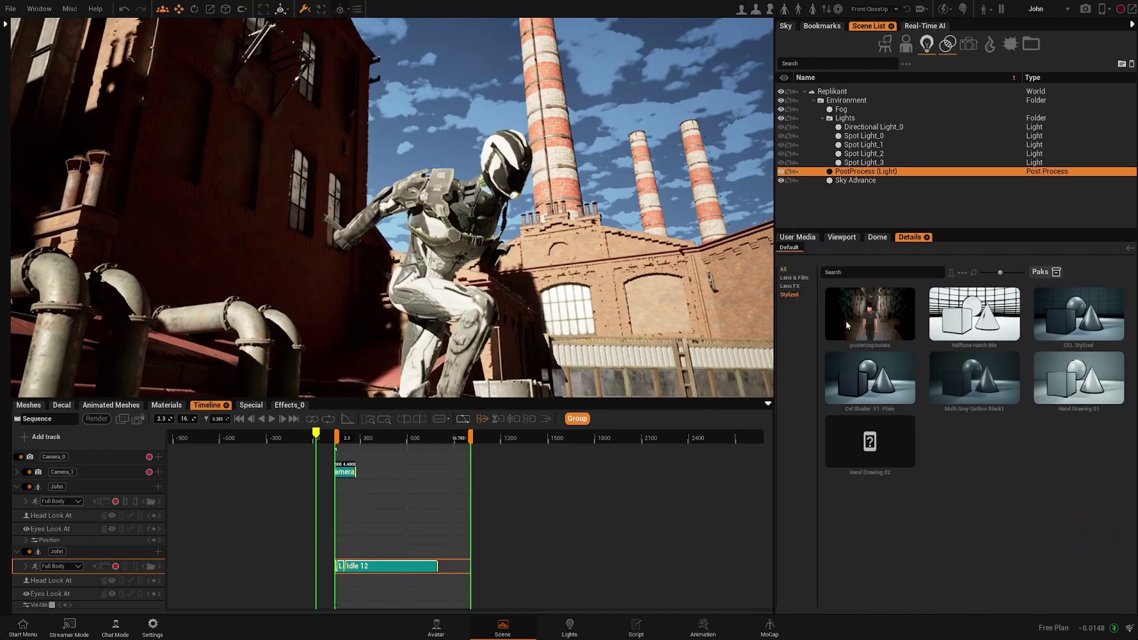
pyautogui.click(969, 332)
pyautogui.click(969, 381)
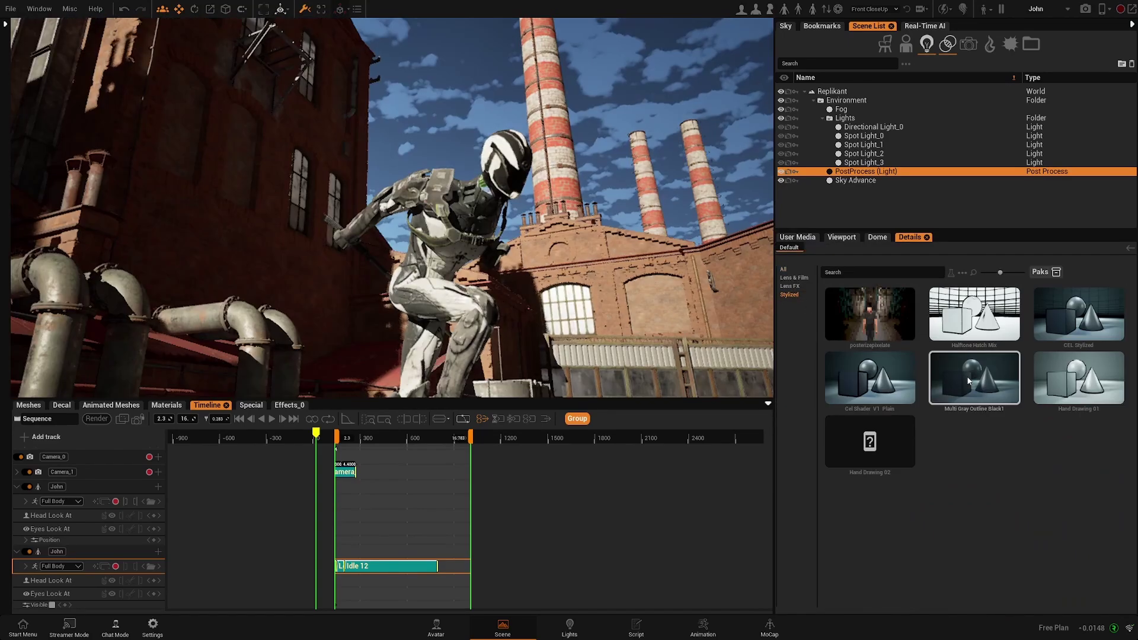
pyautogui.click(884, 379)
pyautogui.doubleClick(894, 378)
pyautogui.moveTo(734, 347); pyautogui.dragTo(439, 271, button='right')
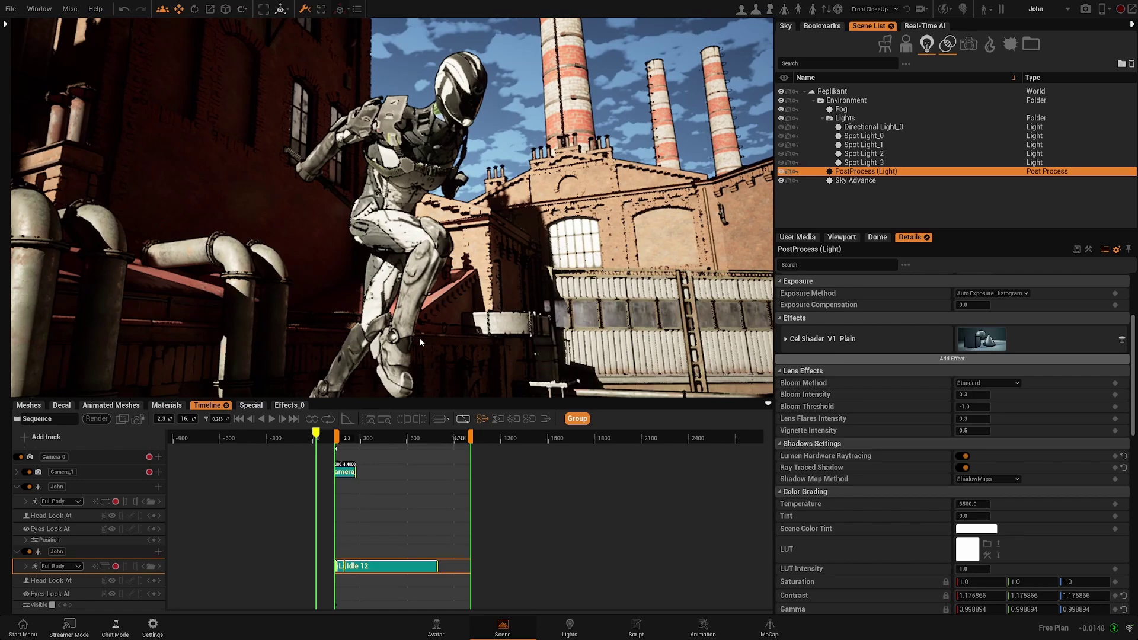
# - Add a point light from the Lights assets next to the character and move it away toward the chimneys
pyautogui.click(252, 406)
pyautogui.click(277, 471)
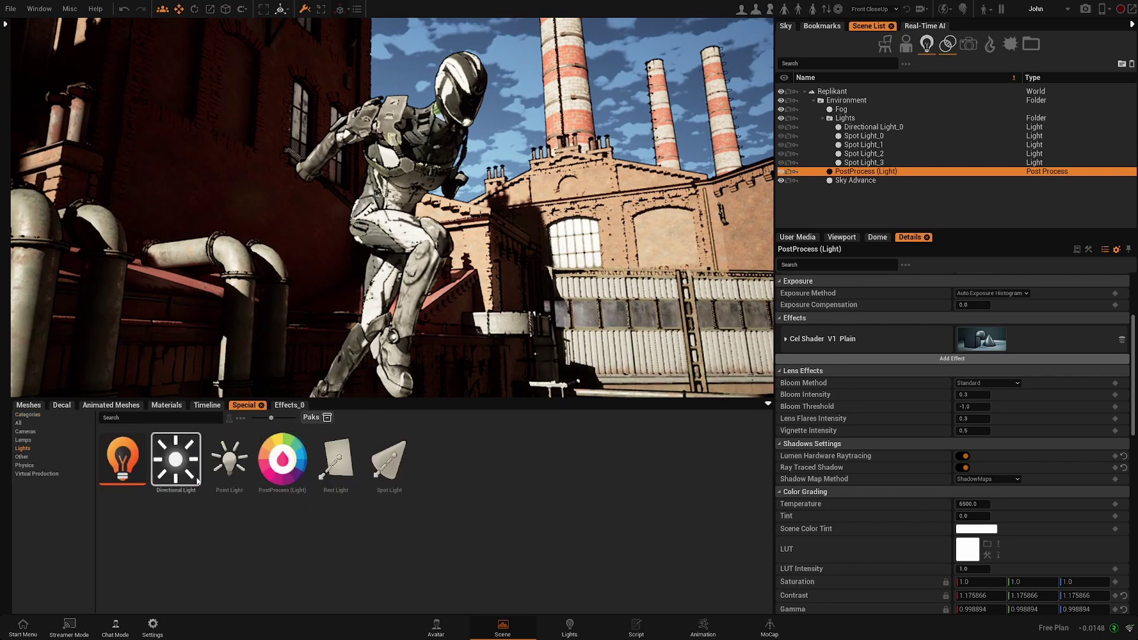
pyautogui.moveTo(230, 459); pyautogui.dragTo(471, 153)
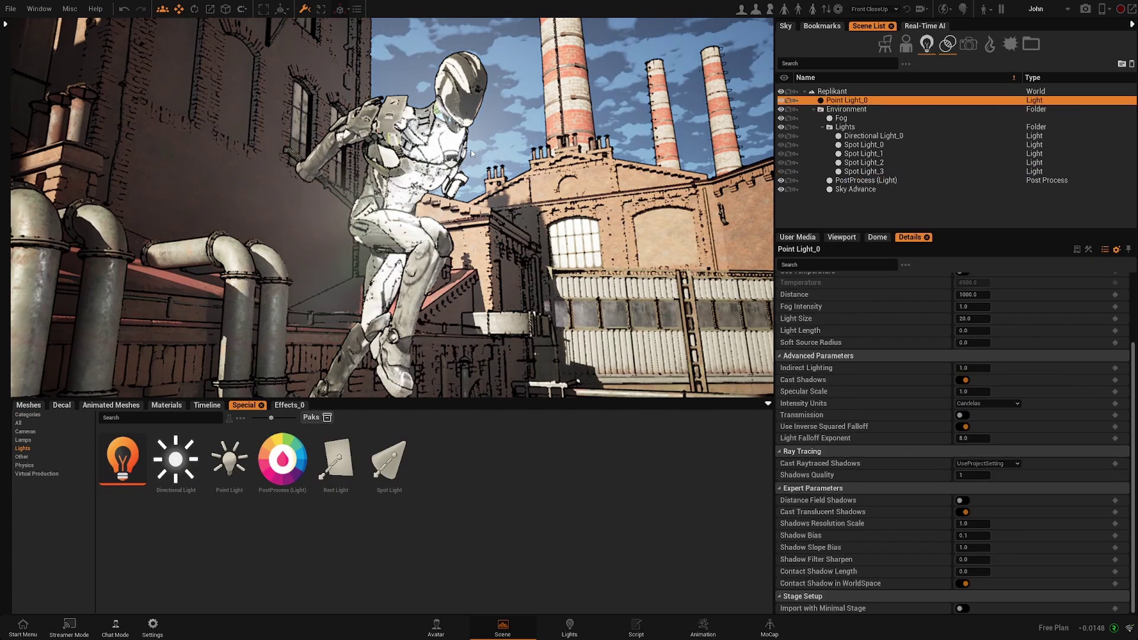
pyautogui.moveTo(478, 152); pyautogui.dragTo(601, 129)
# - Set the point light's color to bright blue (sRGB 0091FFFF) and move the light down beside the character
pyautogui.scroll(4, 996, 391)
pyautogui.click(988, 359)
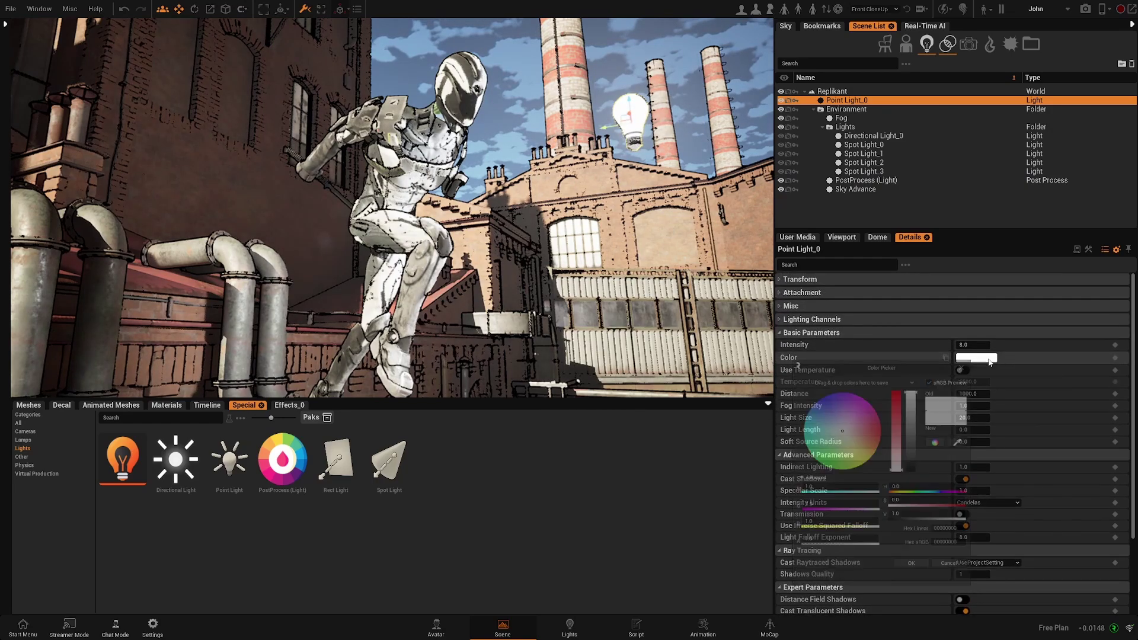
pyautogui.click(814, 405)
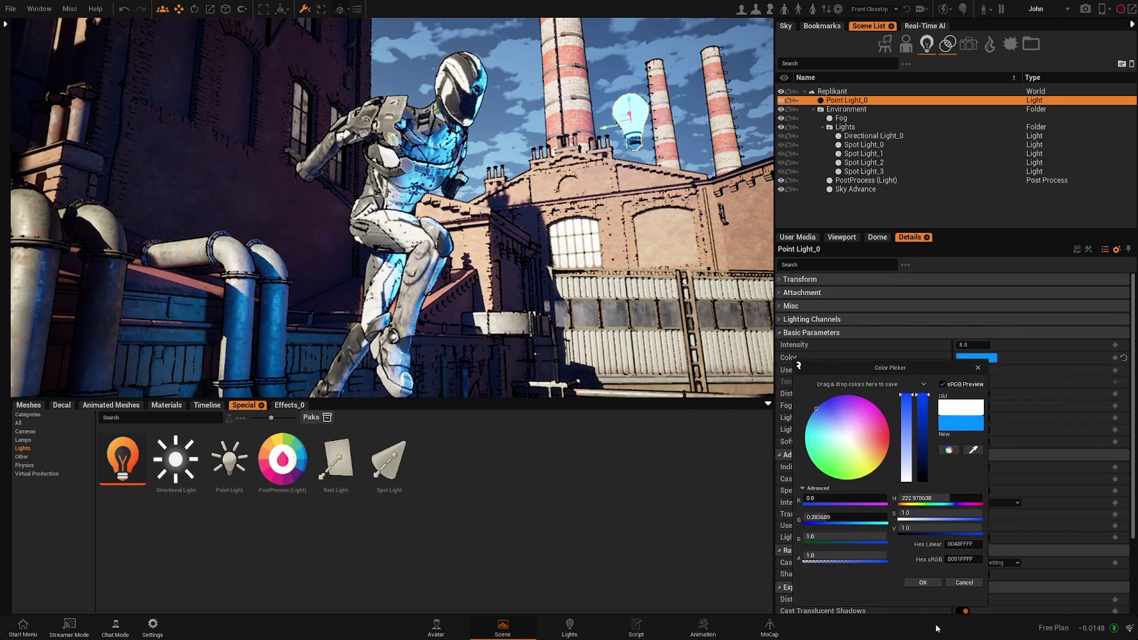
pyautogui.click(922, 582)
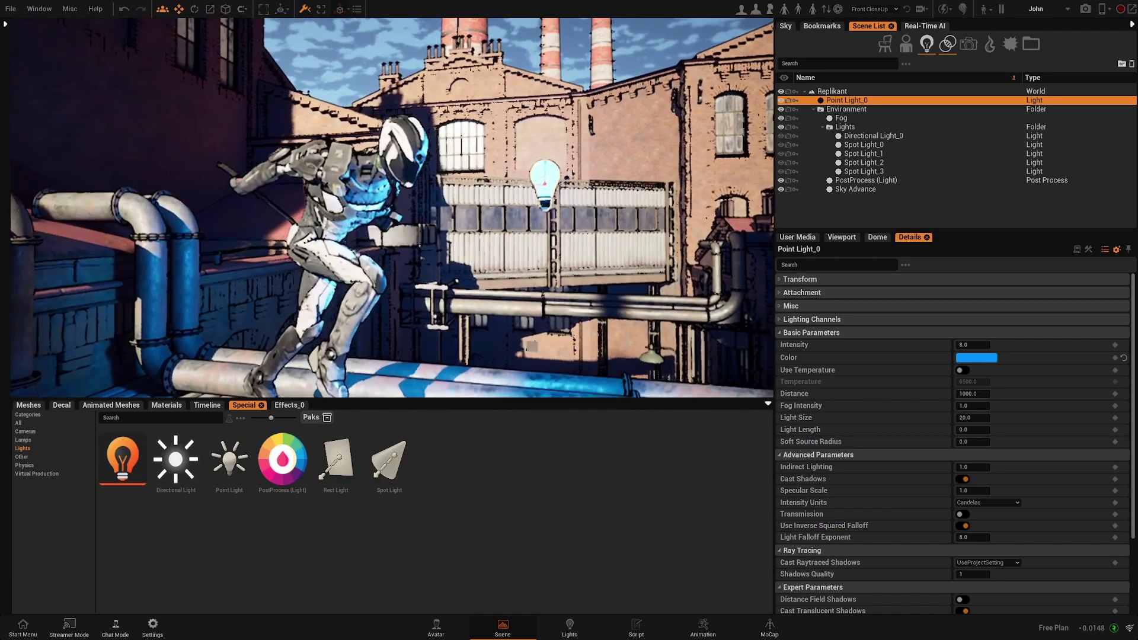
pyautogui.moveTo(544, 183); pyautogui.dragTo(538, 291)
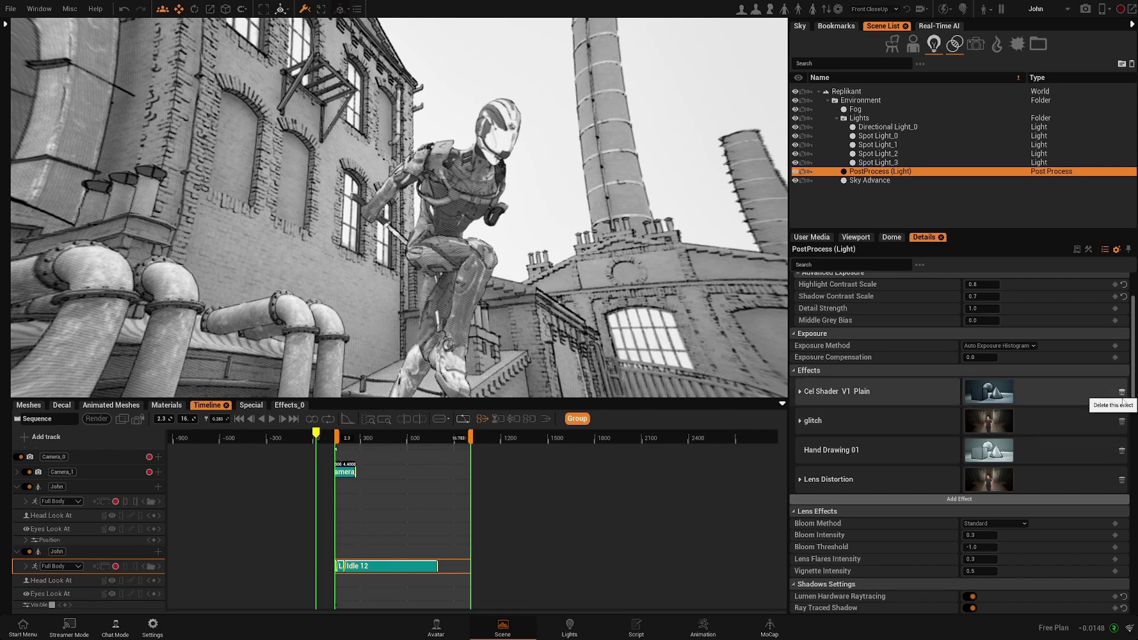
# - Expand the glitch effect in PostProcess (Light) and look through its adjustable parameters
pyautogui.click(1113, 422)
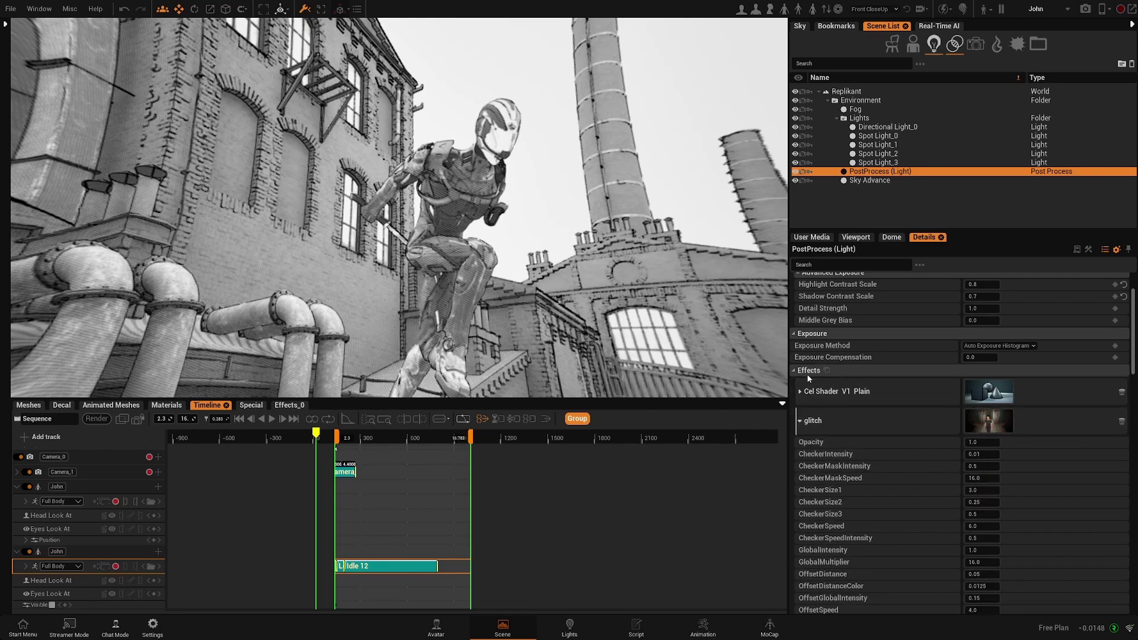
pyautogui.scroll(-5, 829, 415)
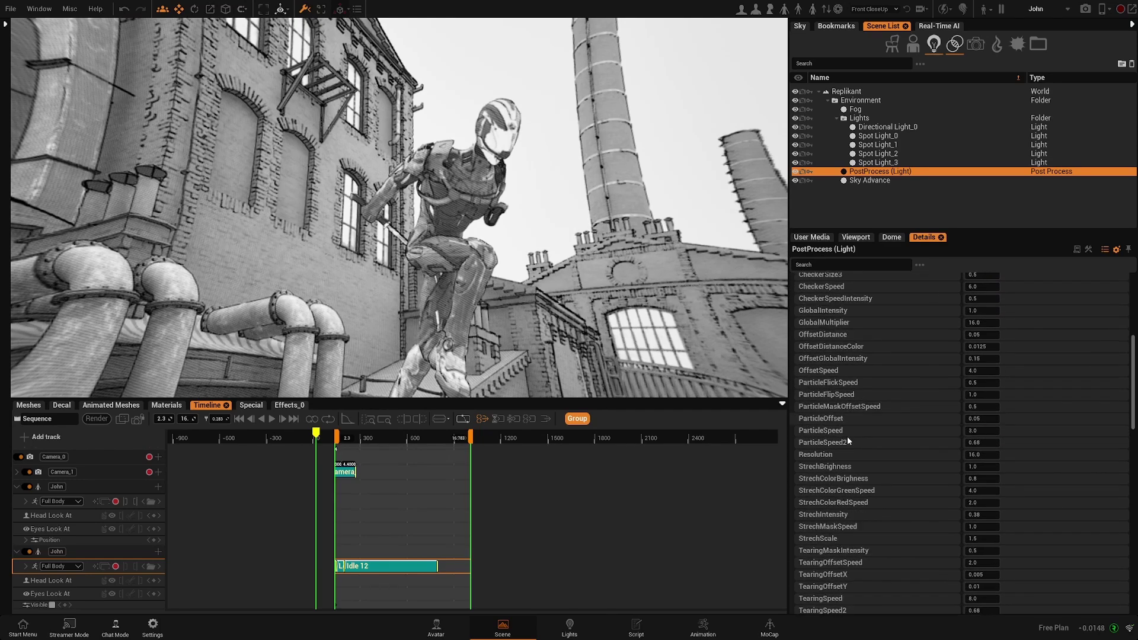
pyautogui.scroll(-4, 847, 436)
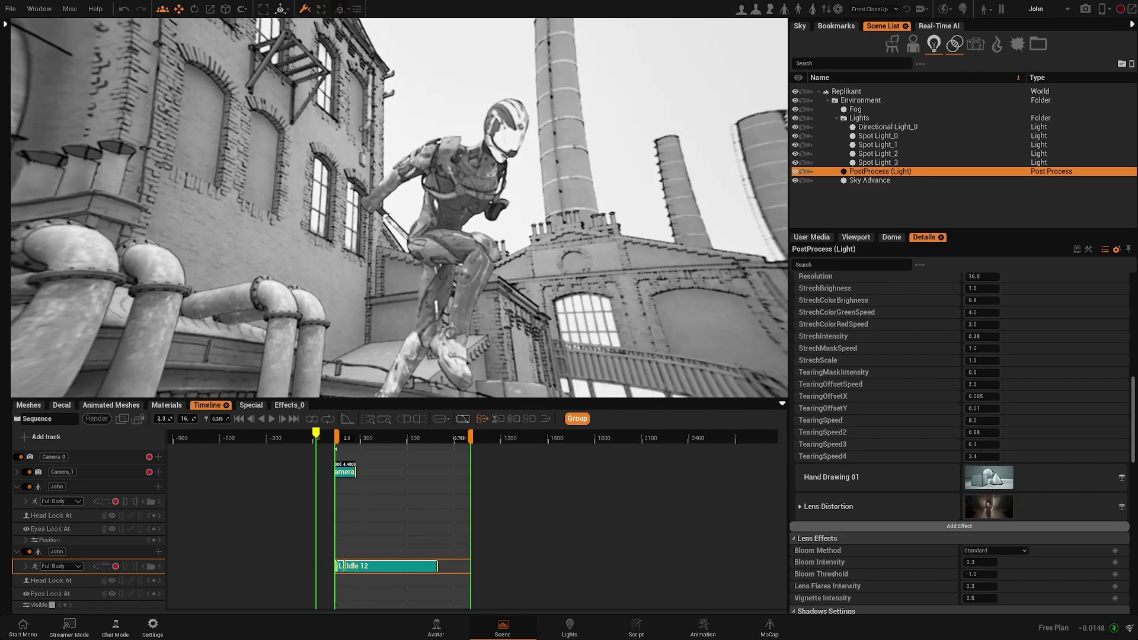